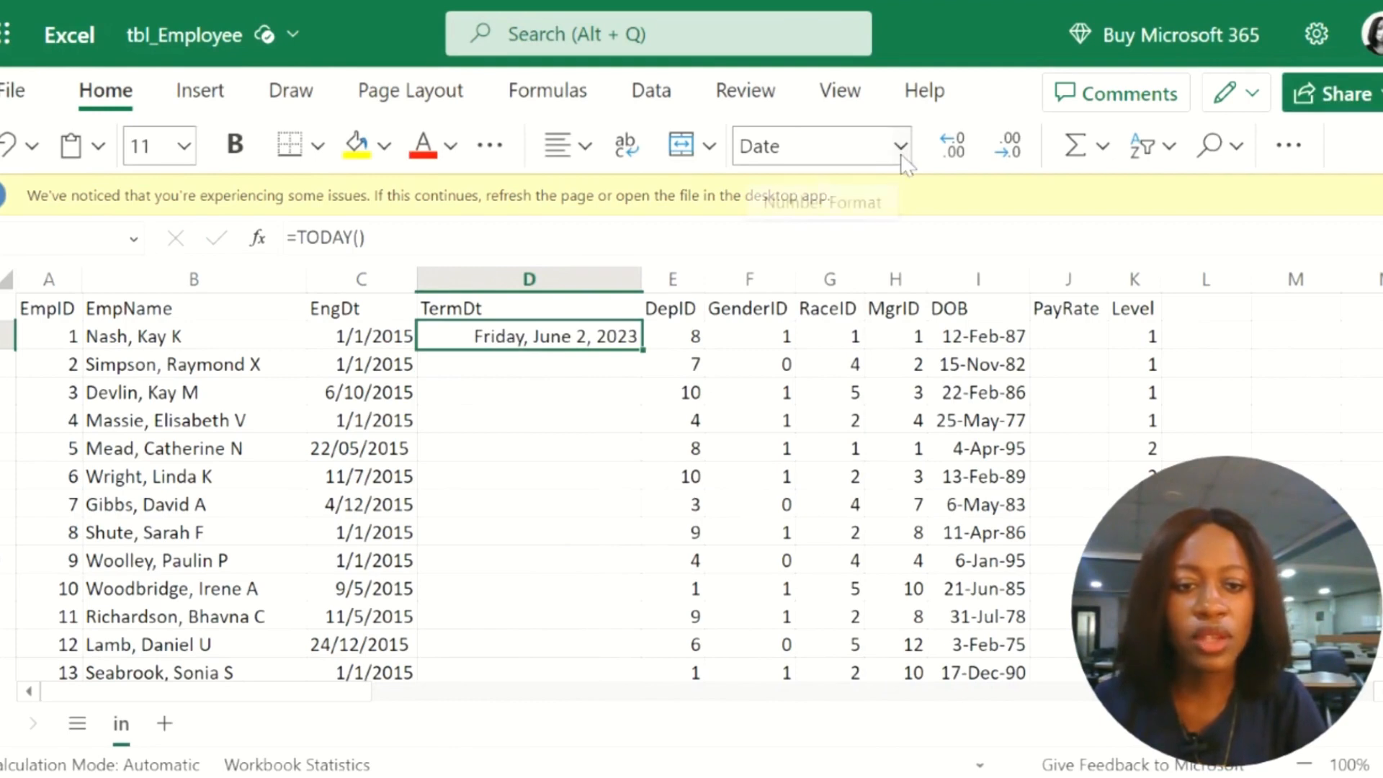
Step: Format the first TermDt cell as Short Date and fill its formula down through the row of EmpID 12
left_click(901, 147)
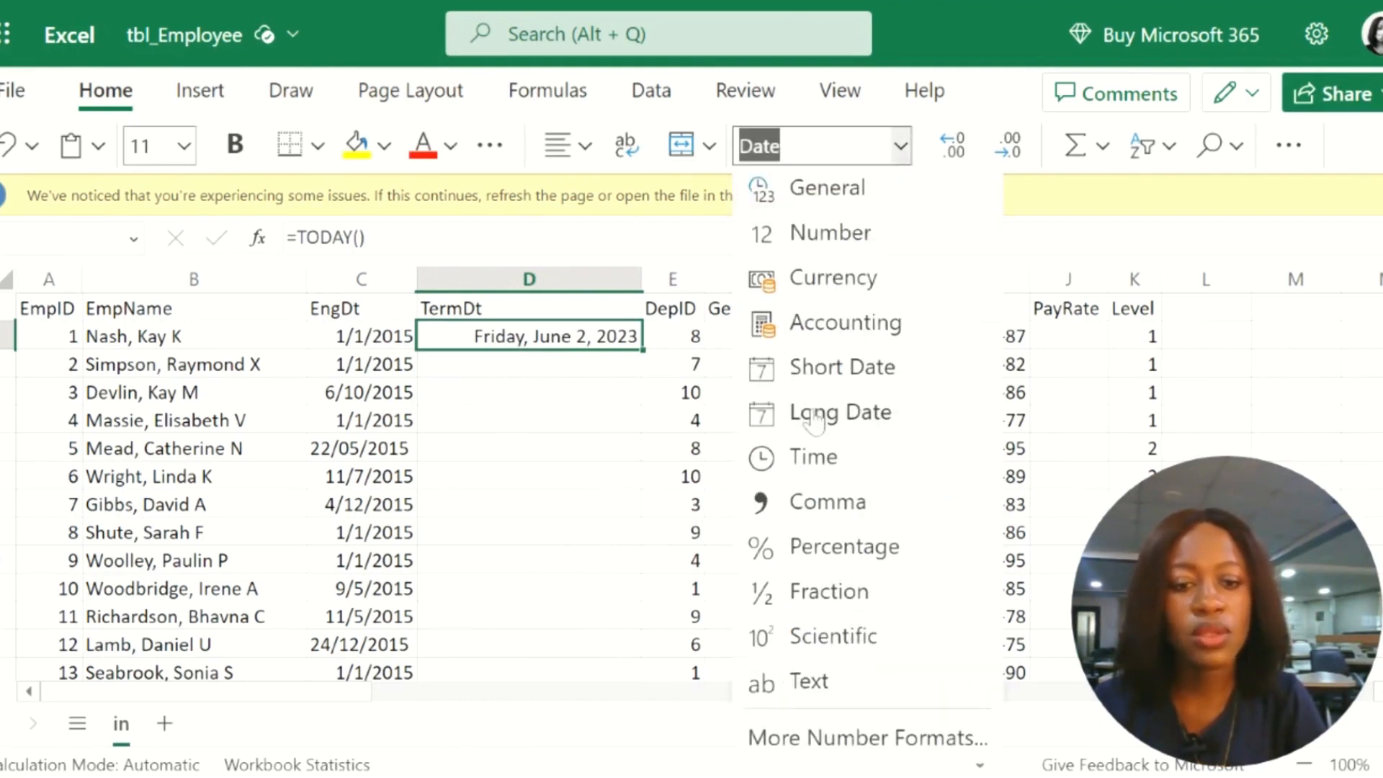
left_click(814, 367)
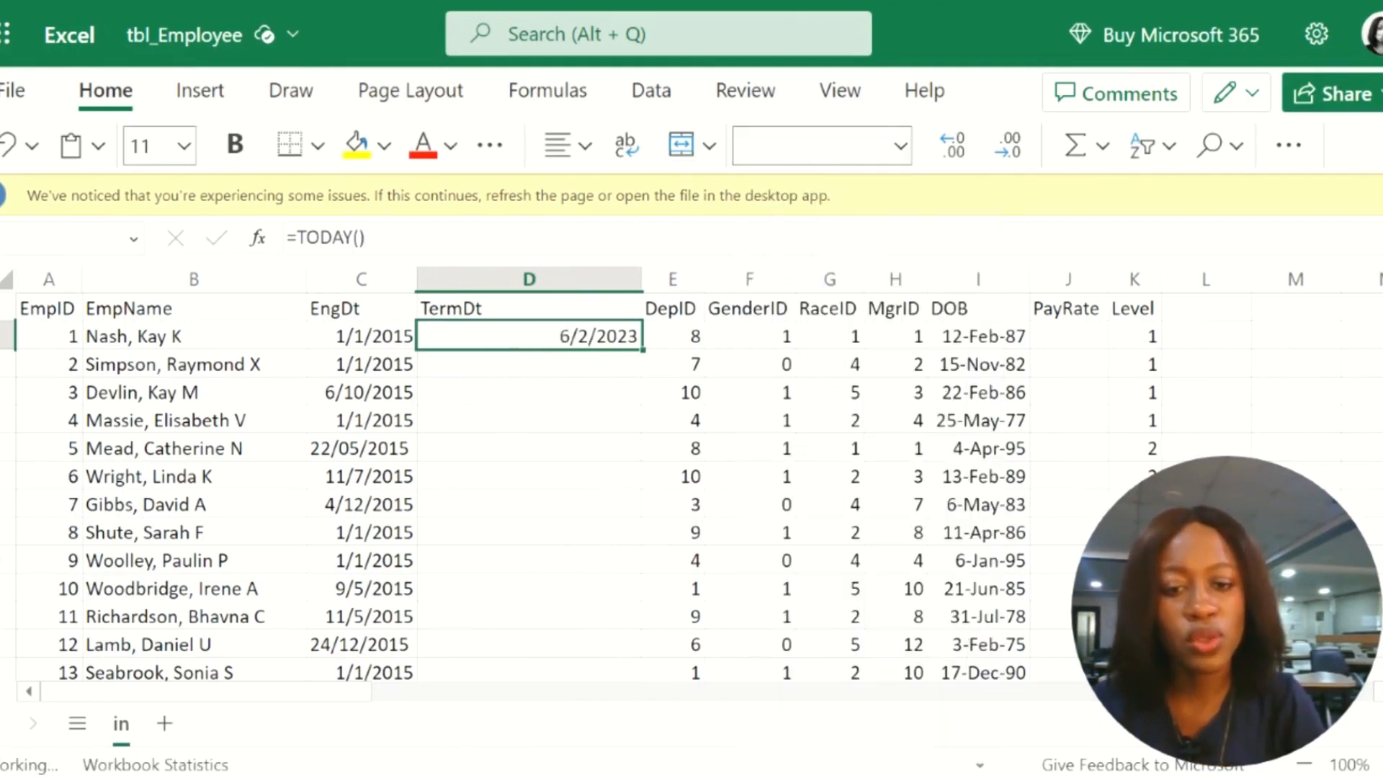
left_click(592, 395)
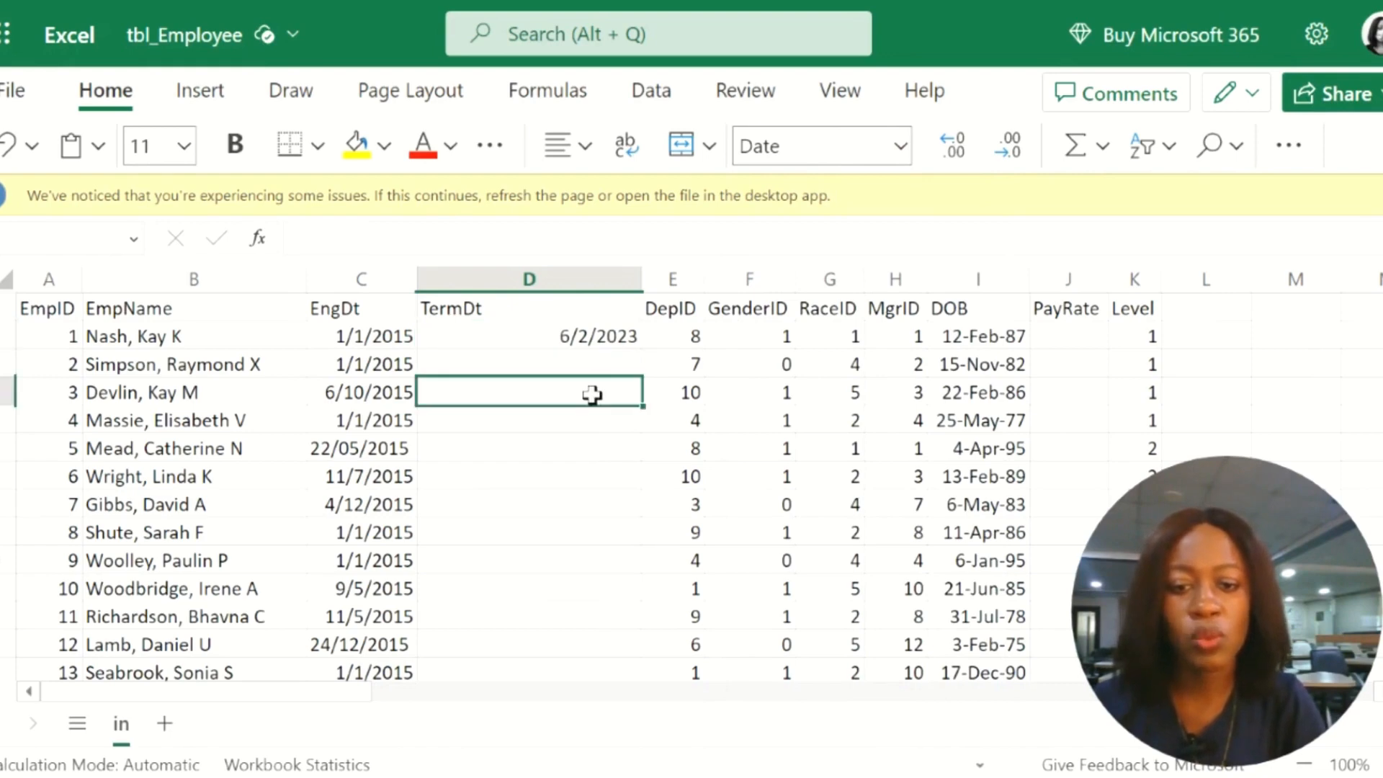
left_click(573, 343)
left_click_drag(642, 350, 637, 652)
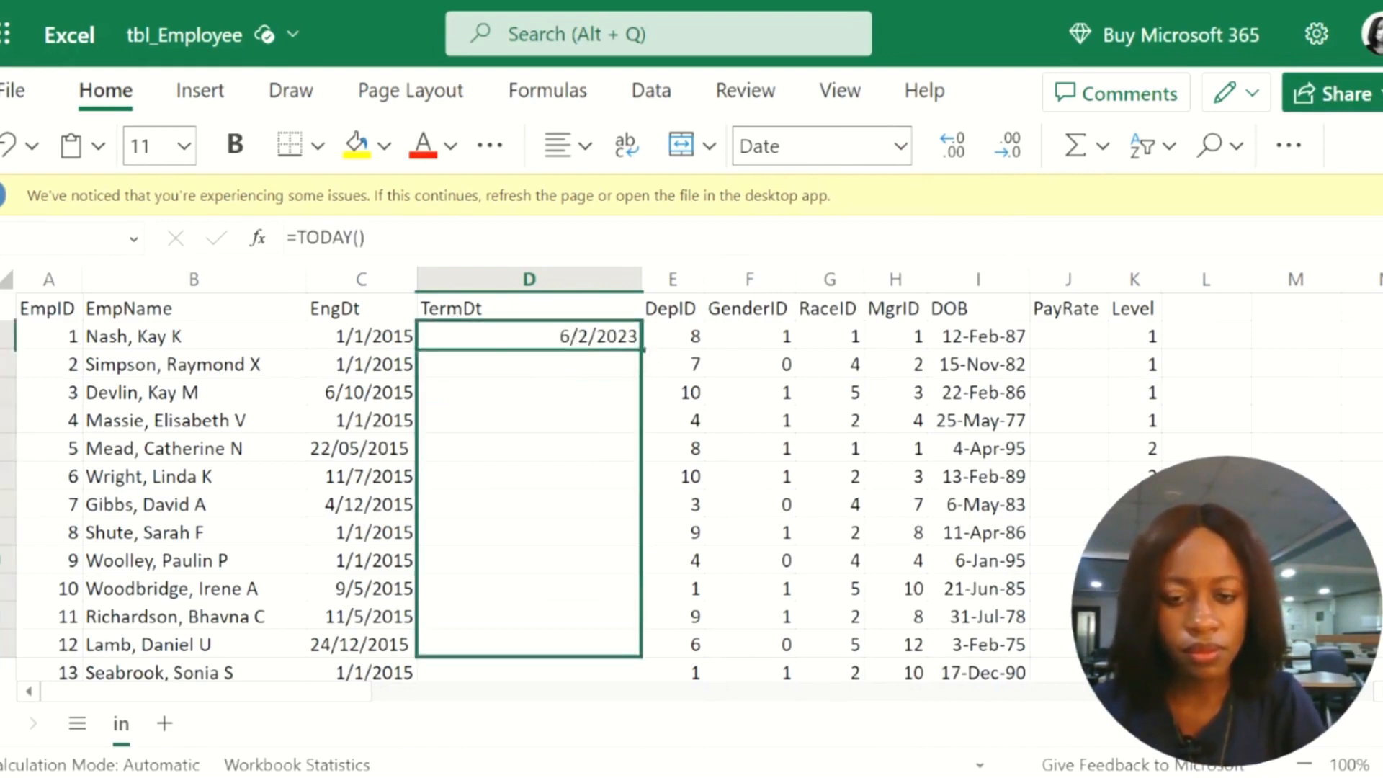
left_click(224, 446)
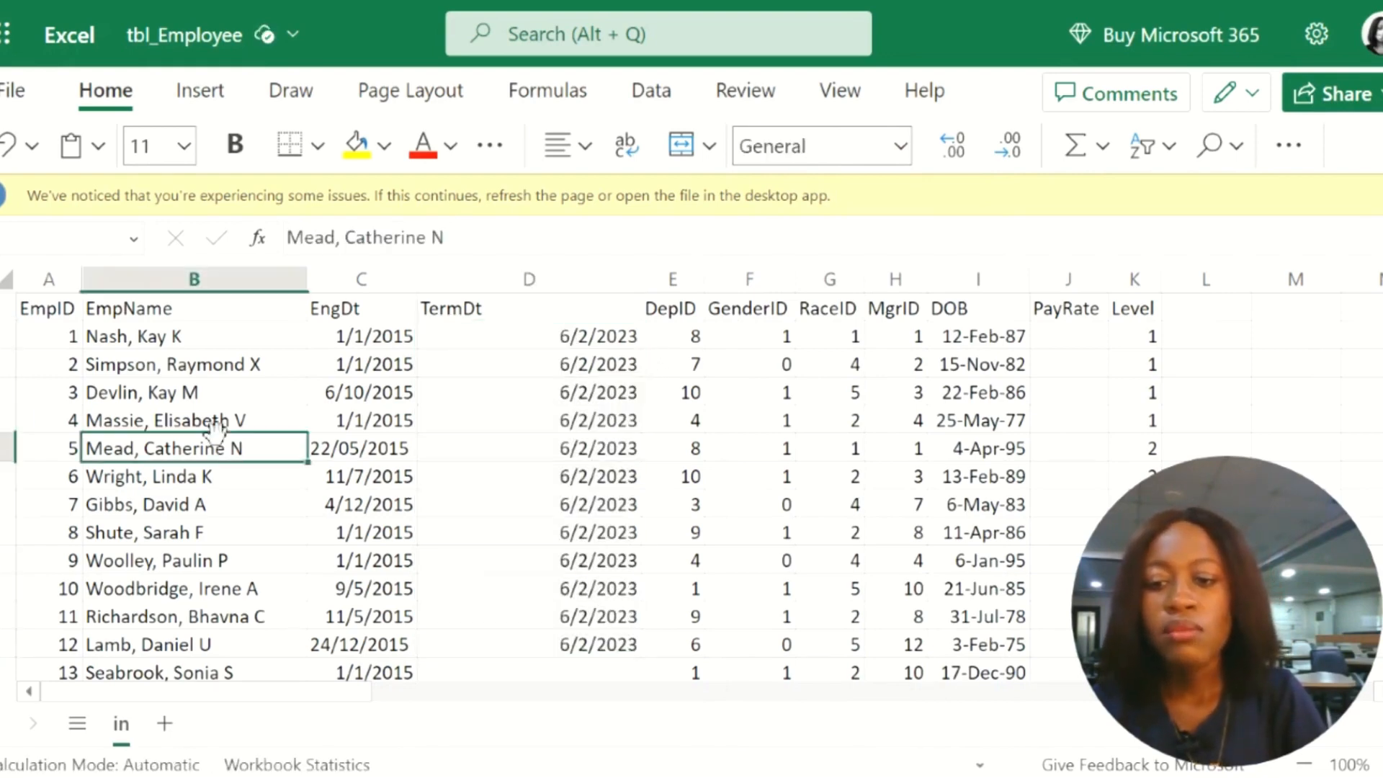
left_click(173, 500)
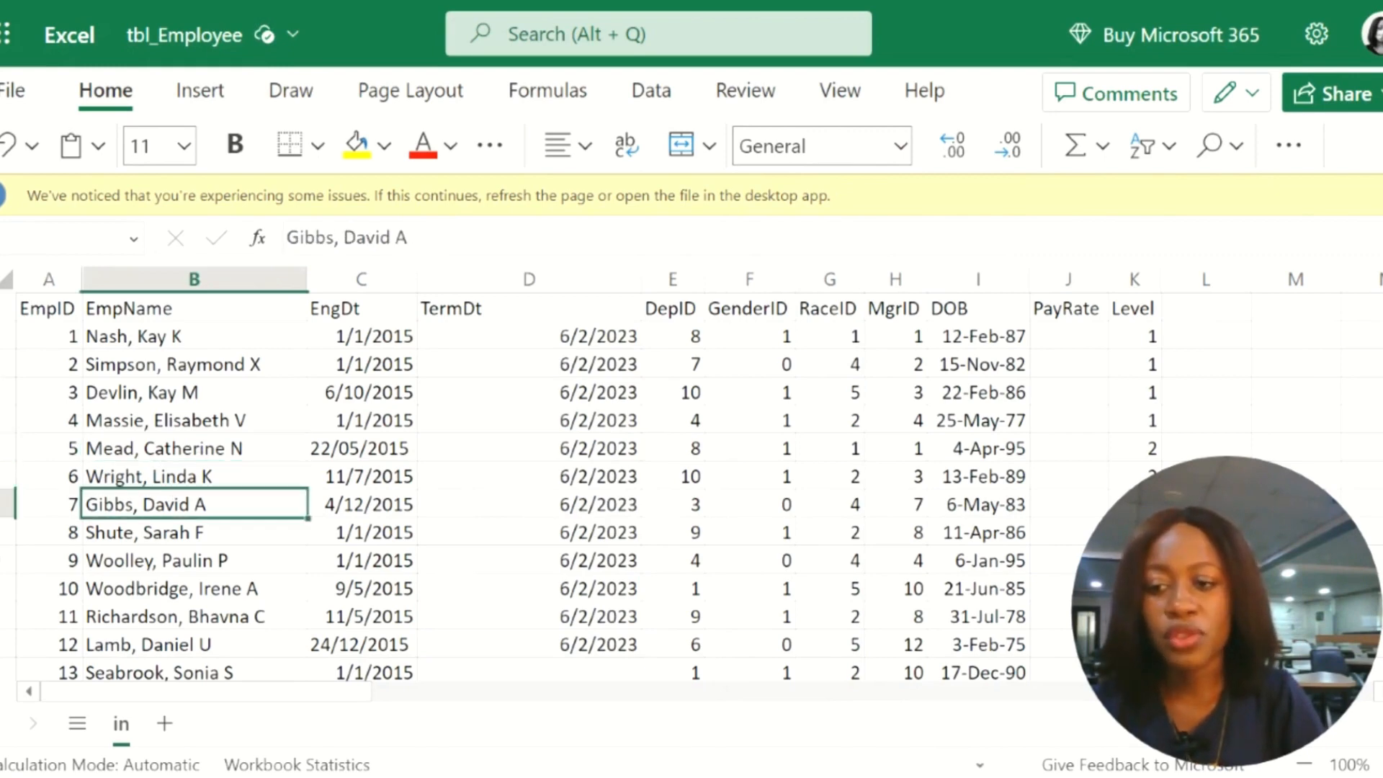
left_click(128, 371)
left_click_drag(160, 308, 161, 469)
left_click(231, 364)
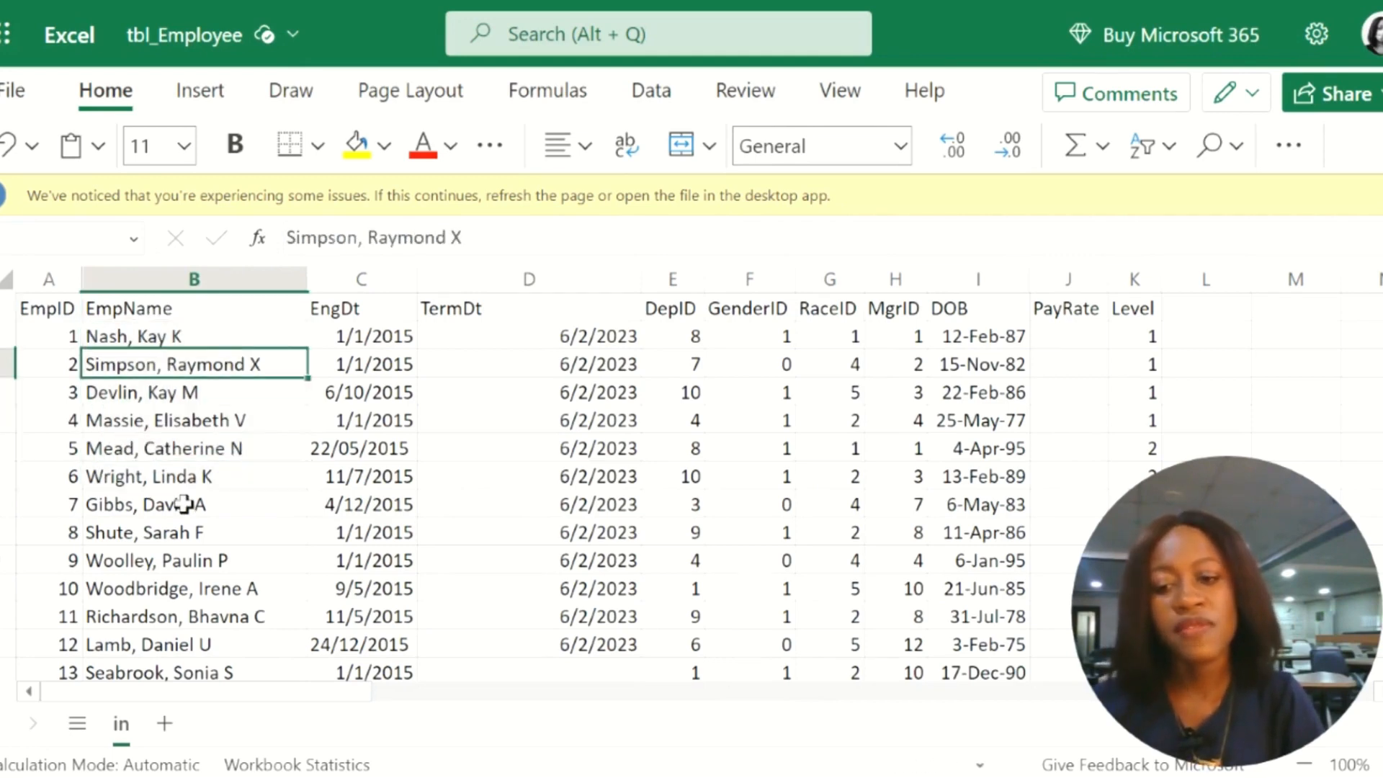
Step: Add a filter to the entire EmpName column, from its header down to the last employee
left_click(146, 309)
left_click_drag(146, 392, 150, 675)
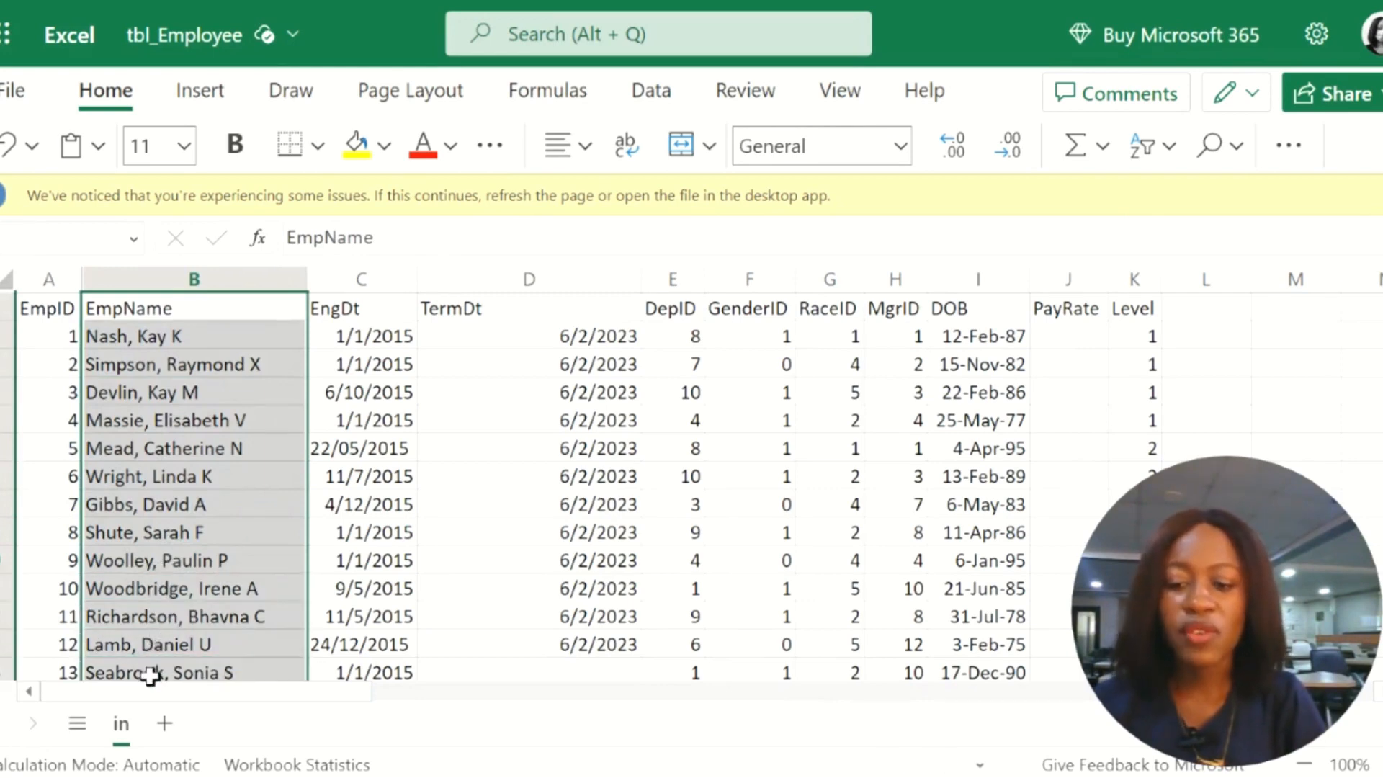
key("ctrl+shift+Down")
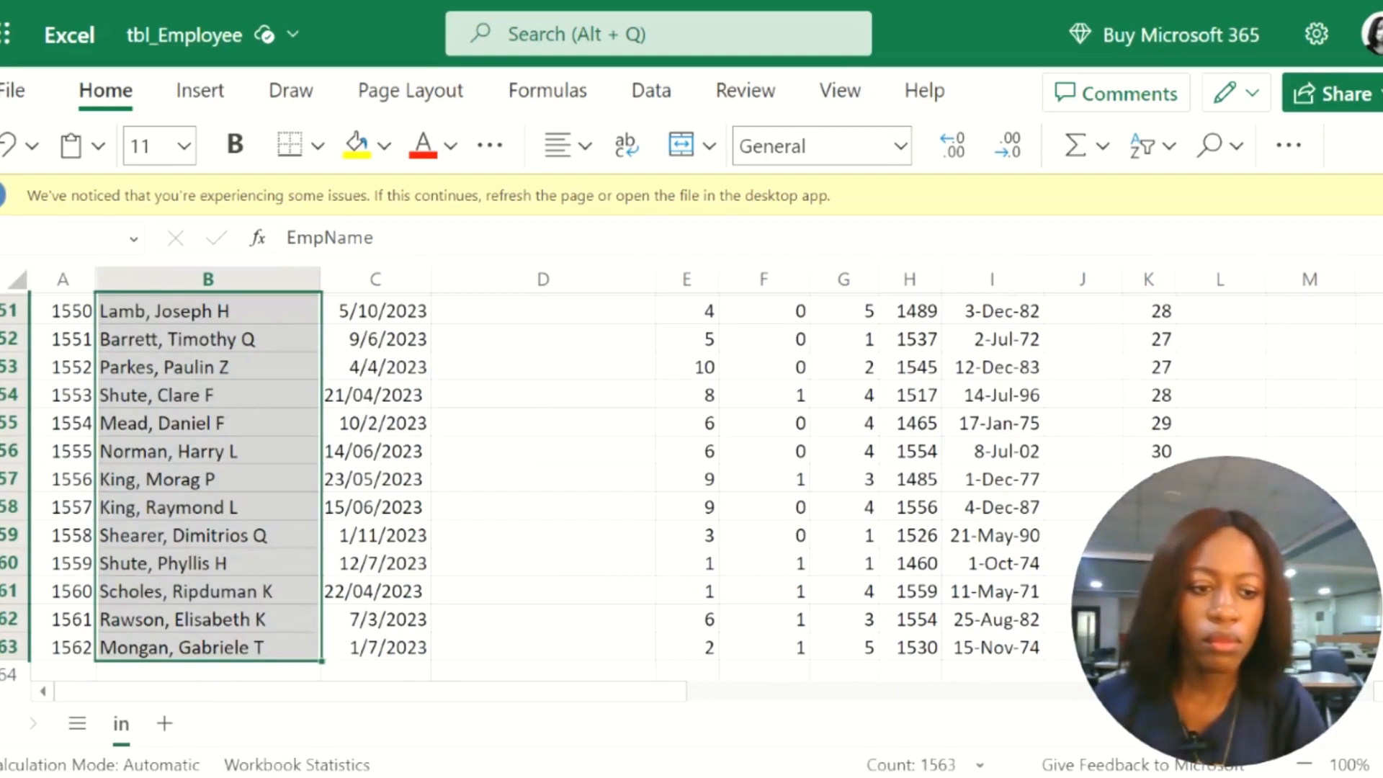
left_click_drag(1382, 659, 1382, 281)
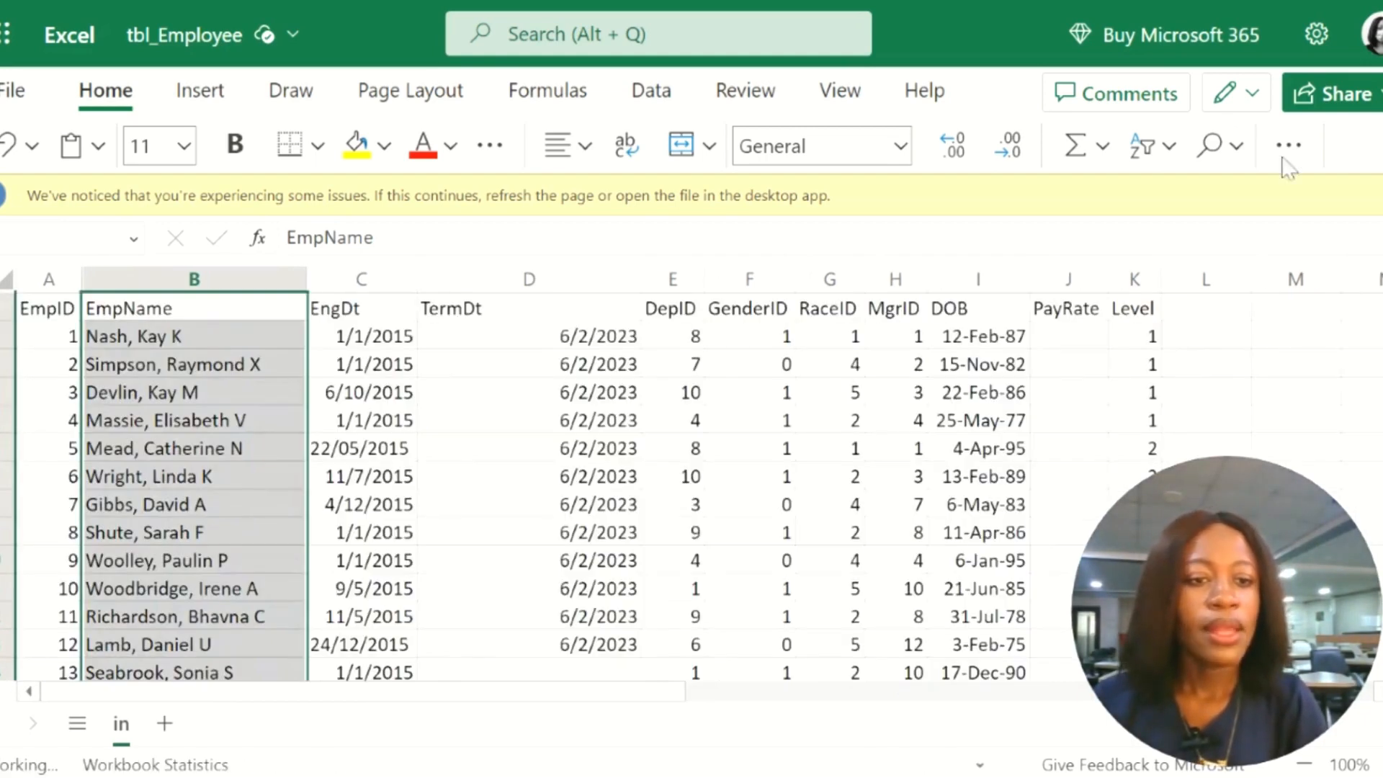
left_click(1145, 148)
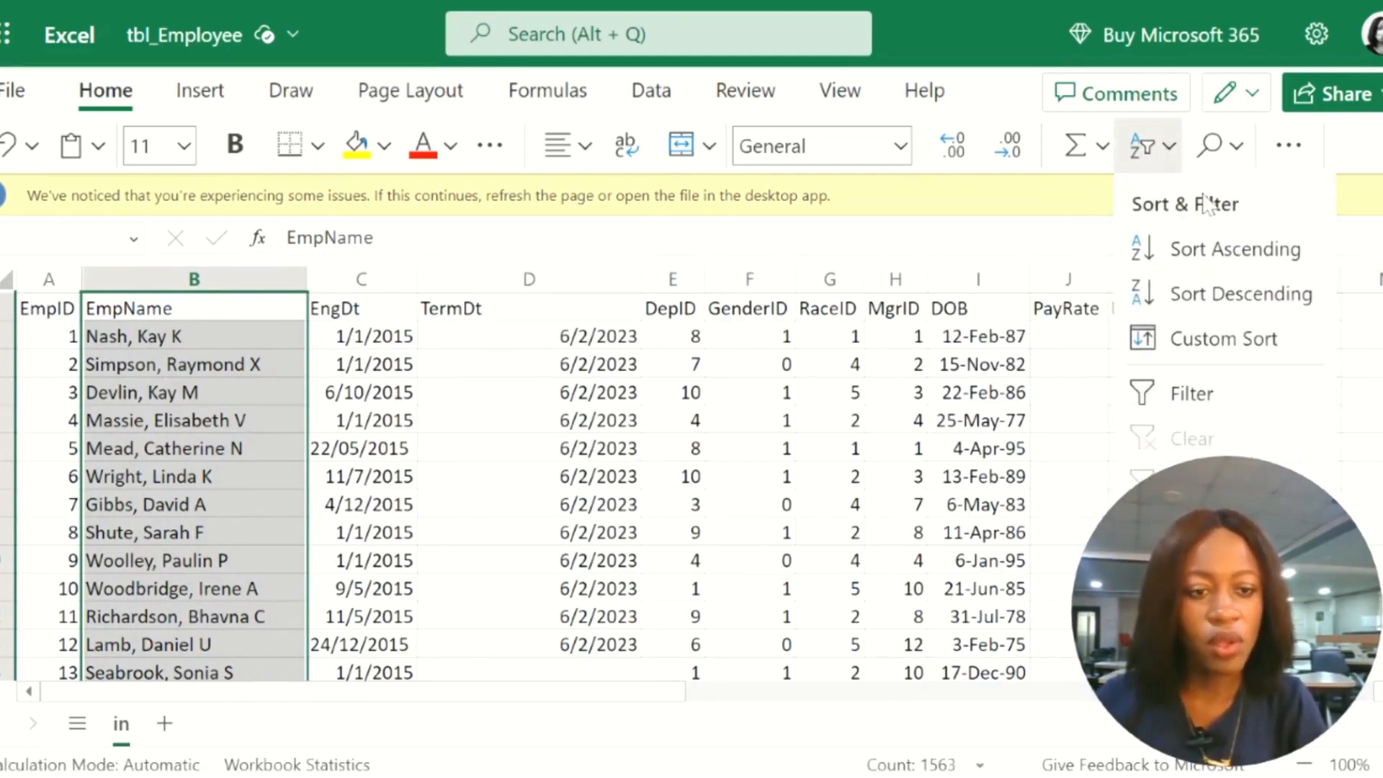
left_click(1190, 396)
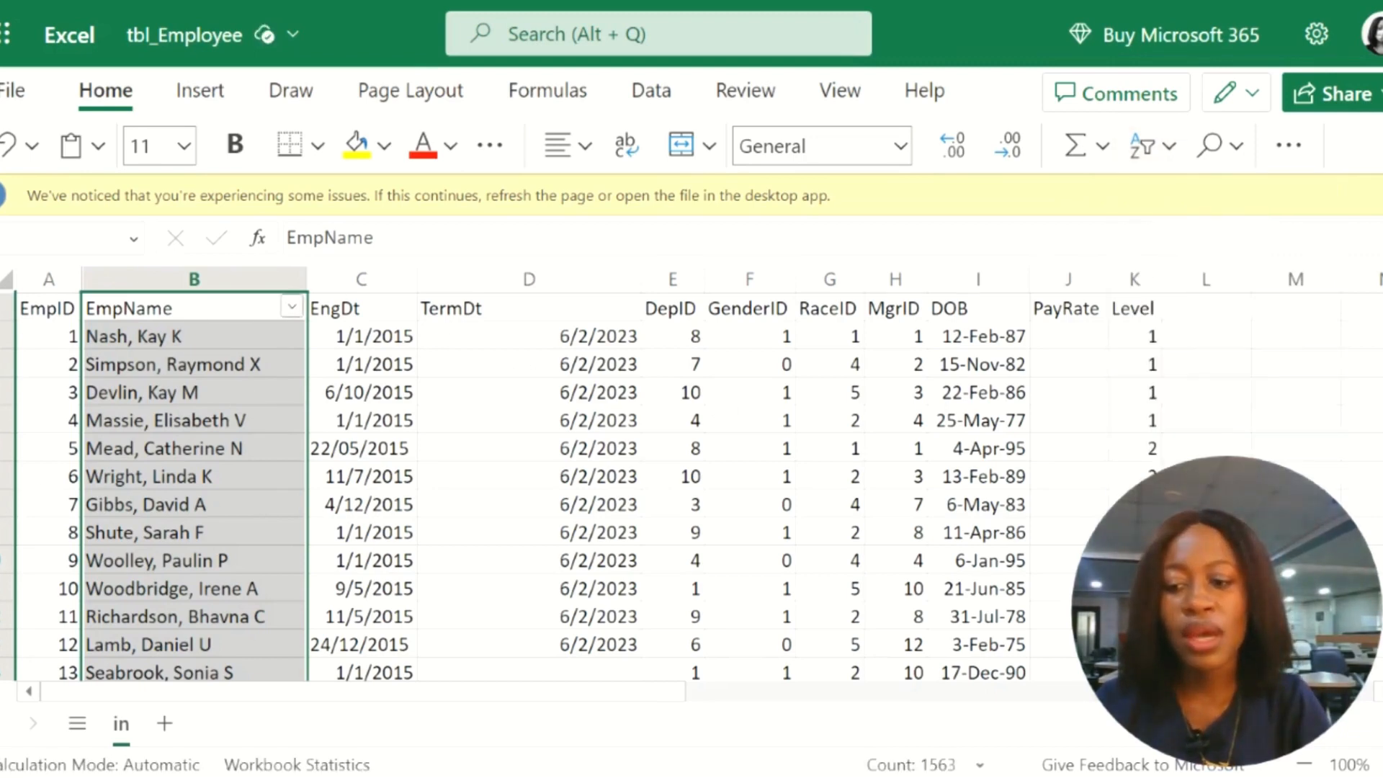
Step: Filter the EmpName column to show only the first employee in the filter's value list
left_click(164, 311)
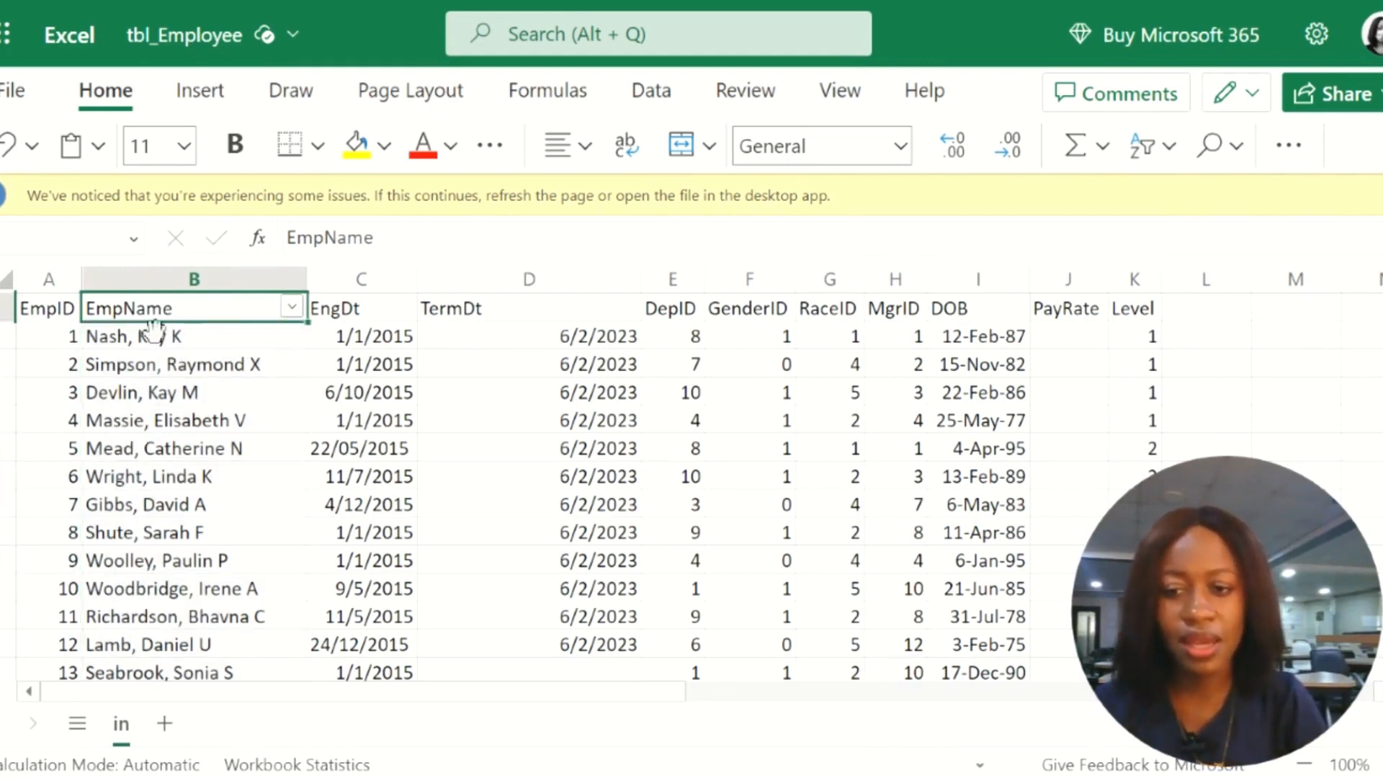
left_click(292, 308)
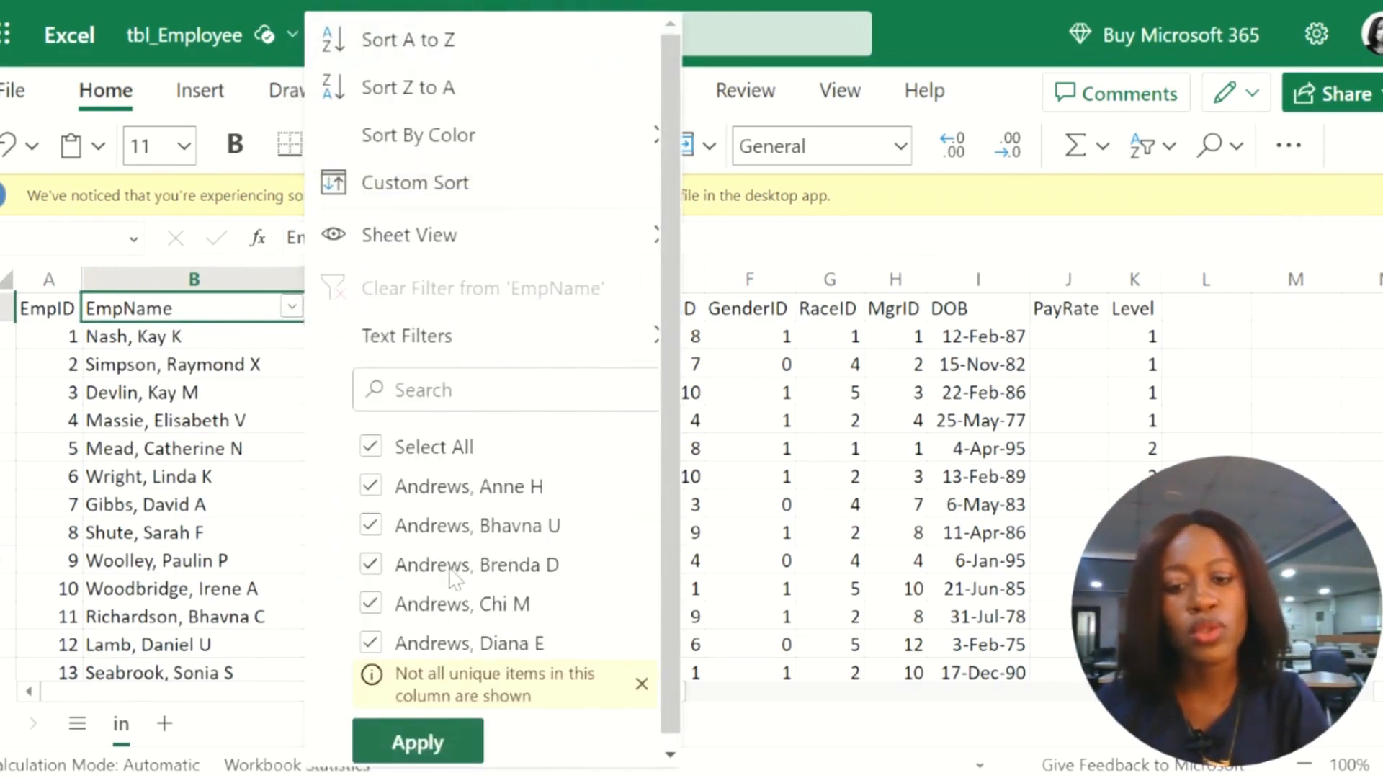
scroll(452, 576, "down", 5)
scroll(452, 576, "down", 2)
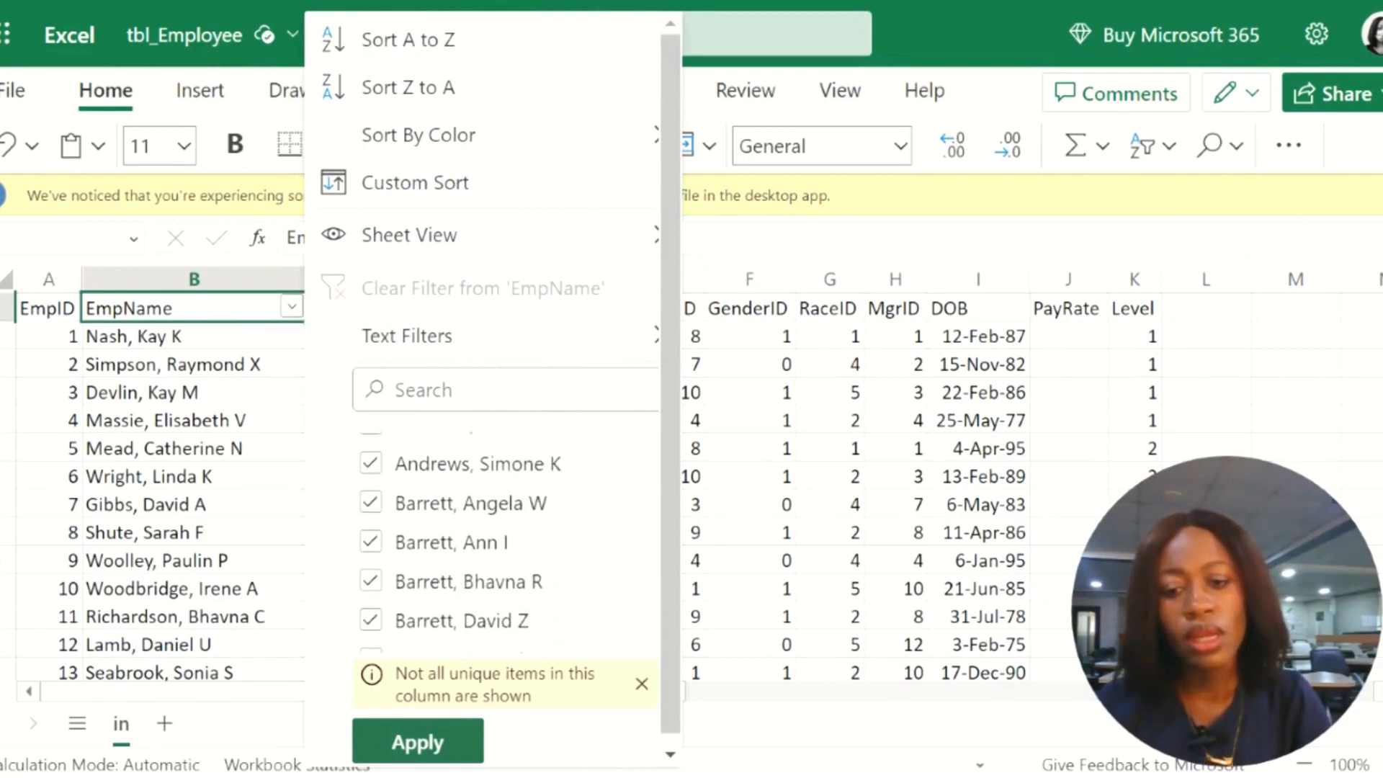
scroll(452, 577, "up", 10)
left_click(371, 448)
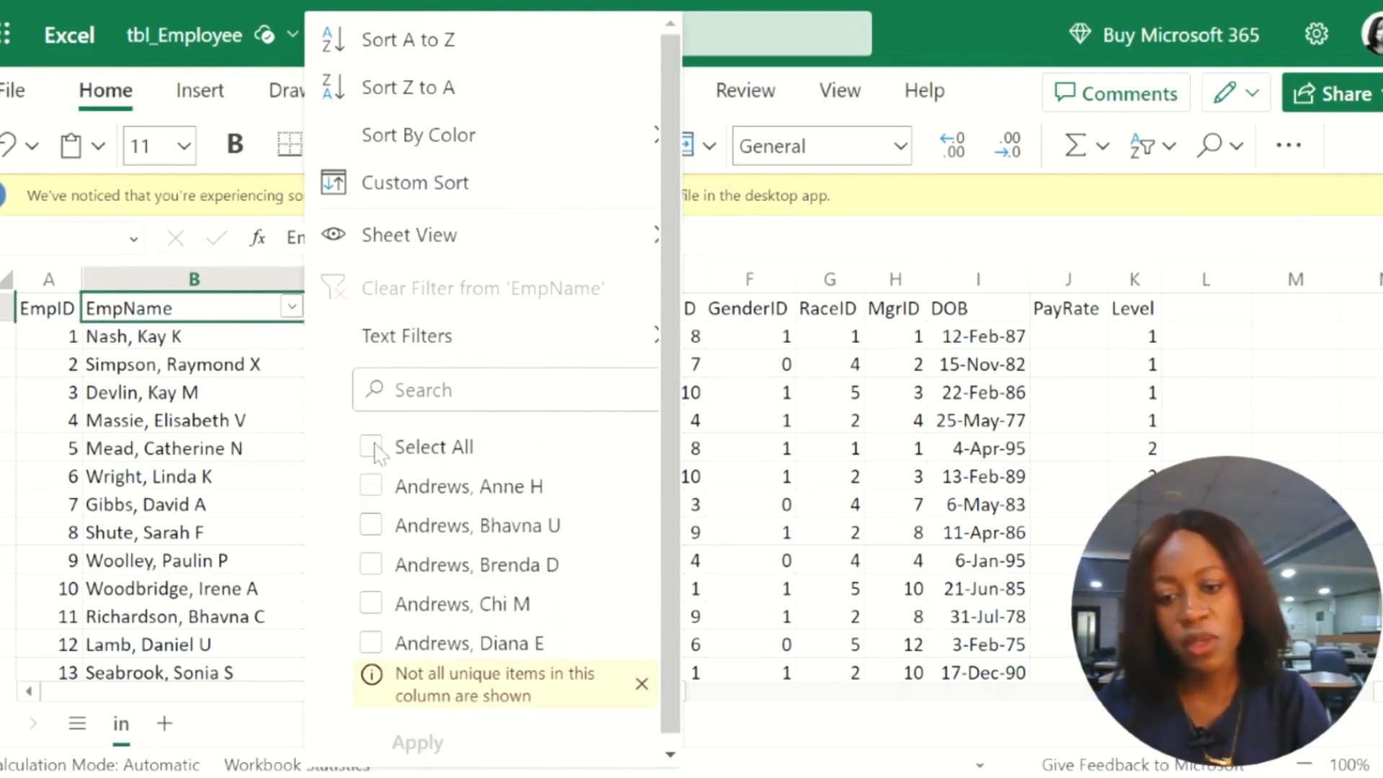
scroll(382, 526, "down", 2)
scroll(382, 519, "up", 3)
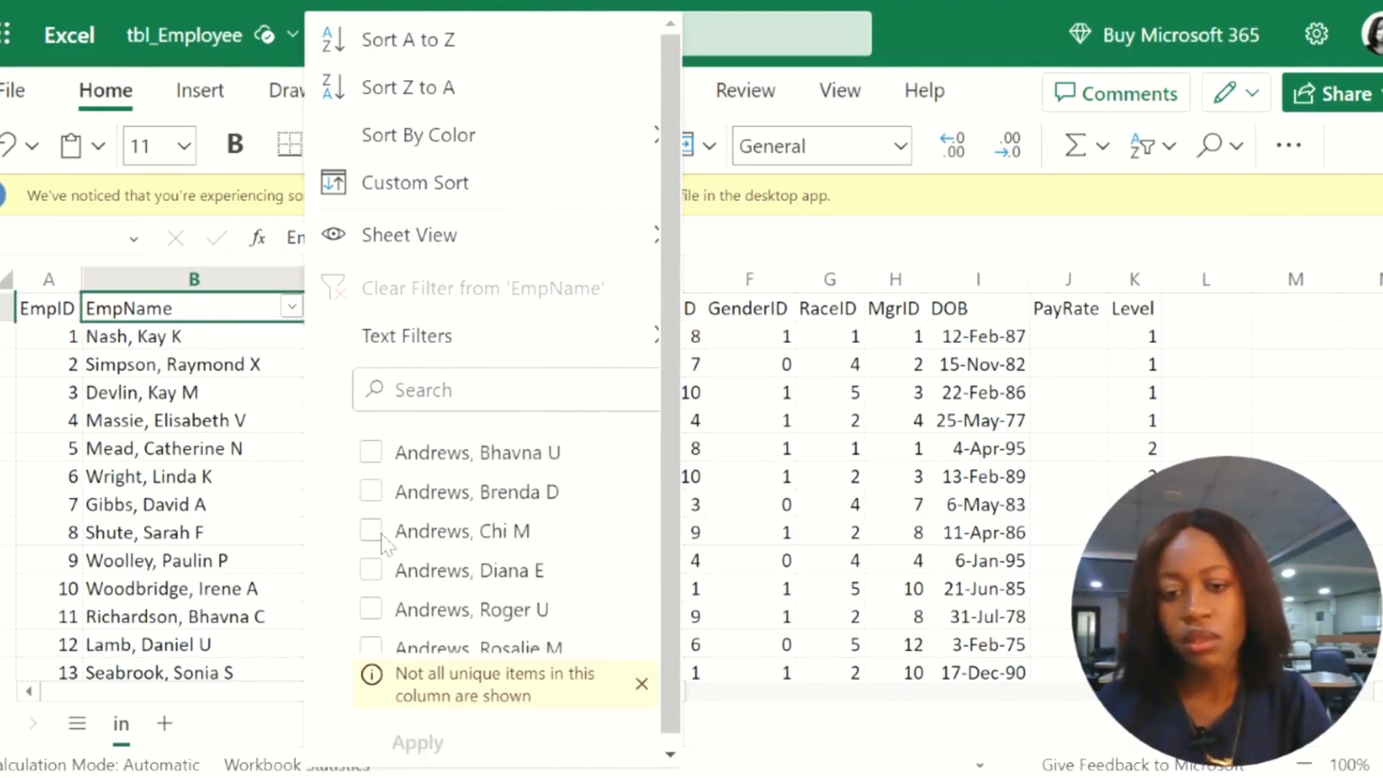
left_click(372, 487)
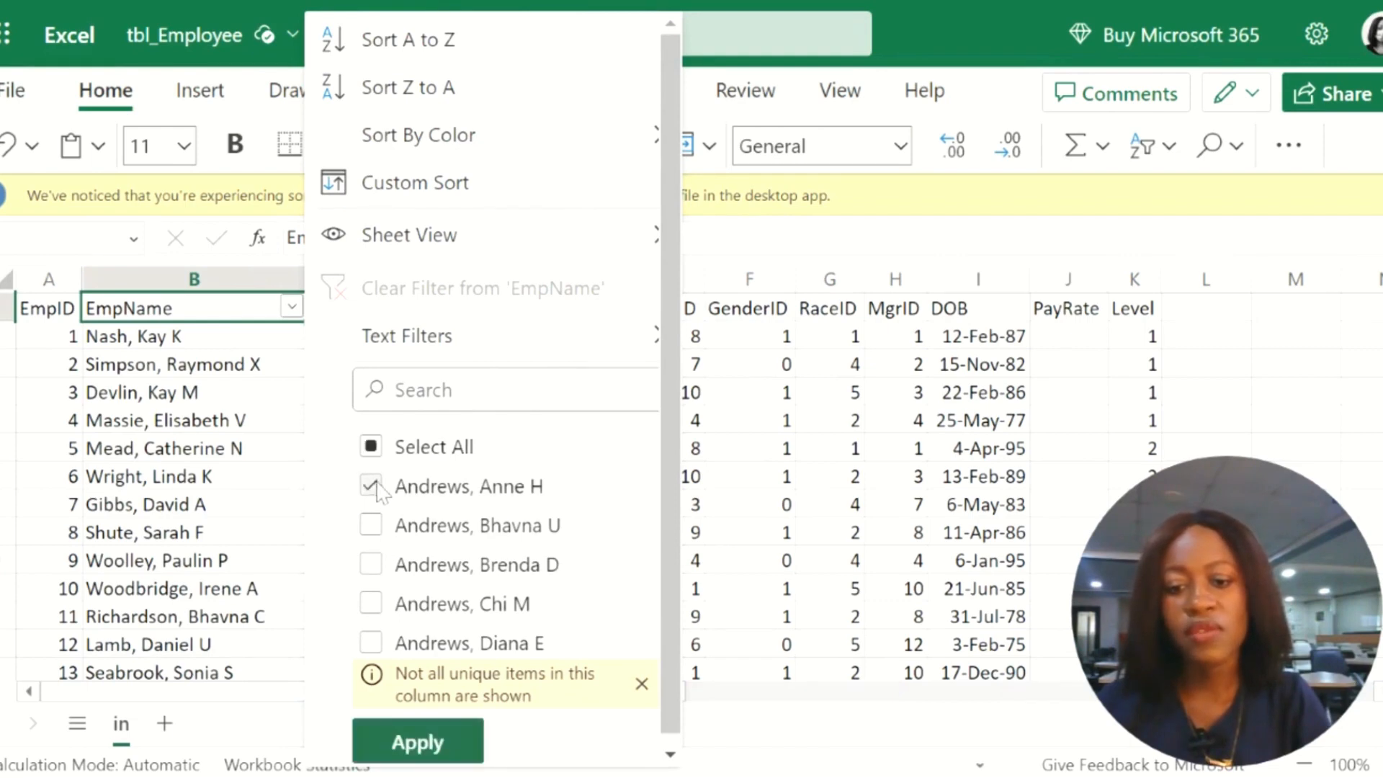
left_click(417, 748)
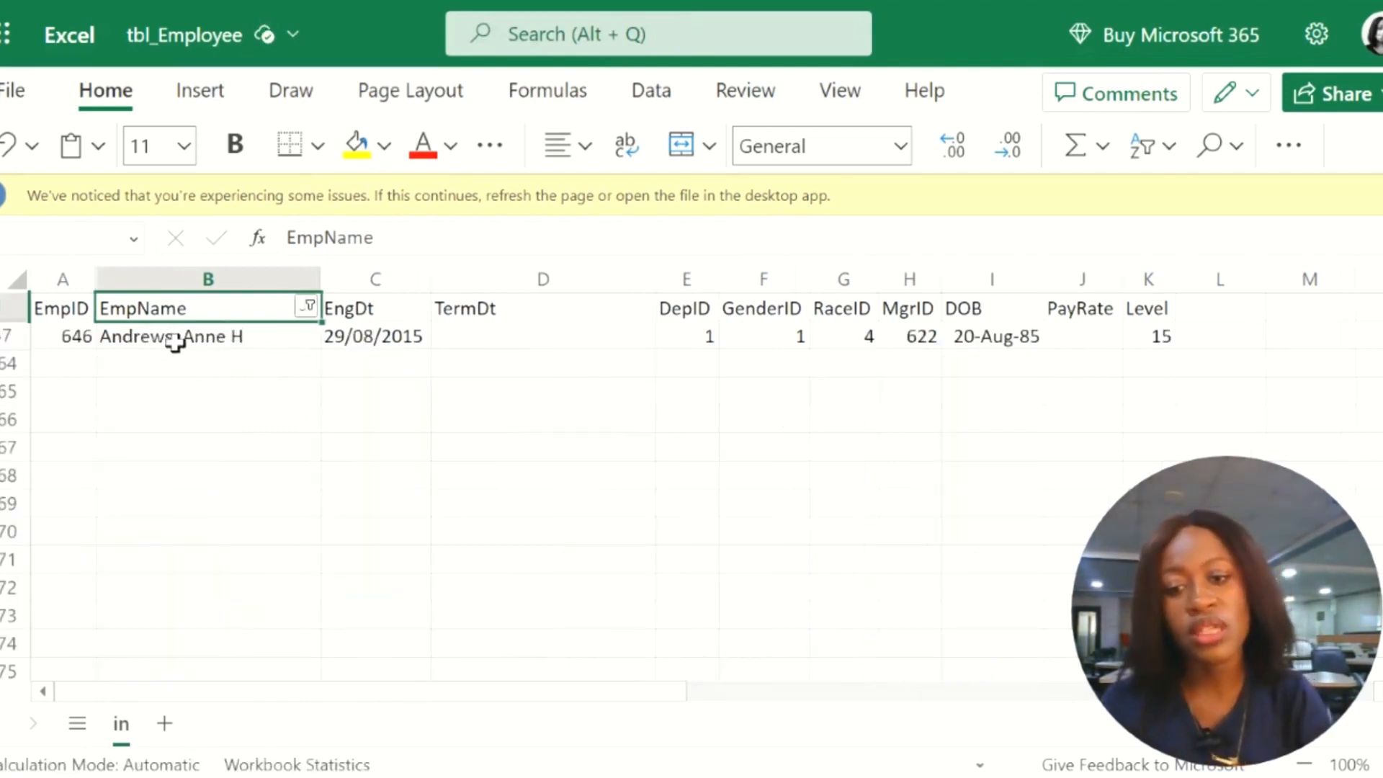
Step: Apply a "begins with" text filter to EmpName using the first listed employee's surname without its final letter, and look through the matching rows
left_click(309, 307)
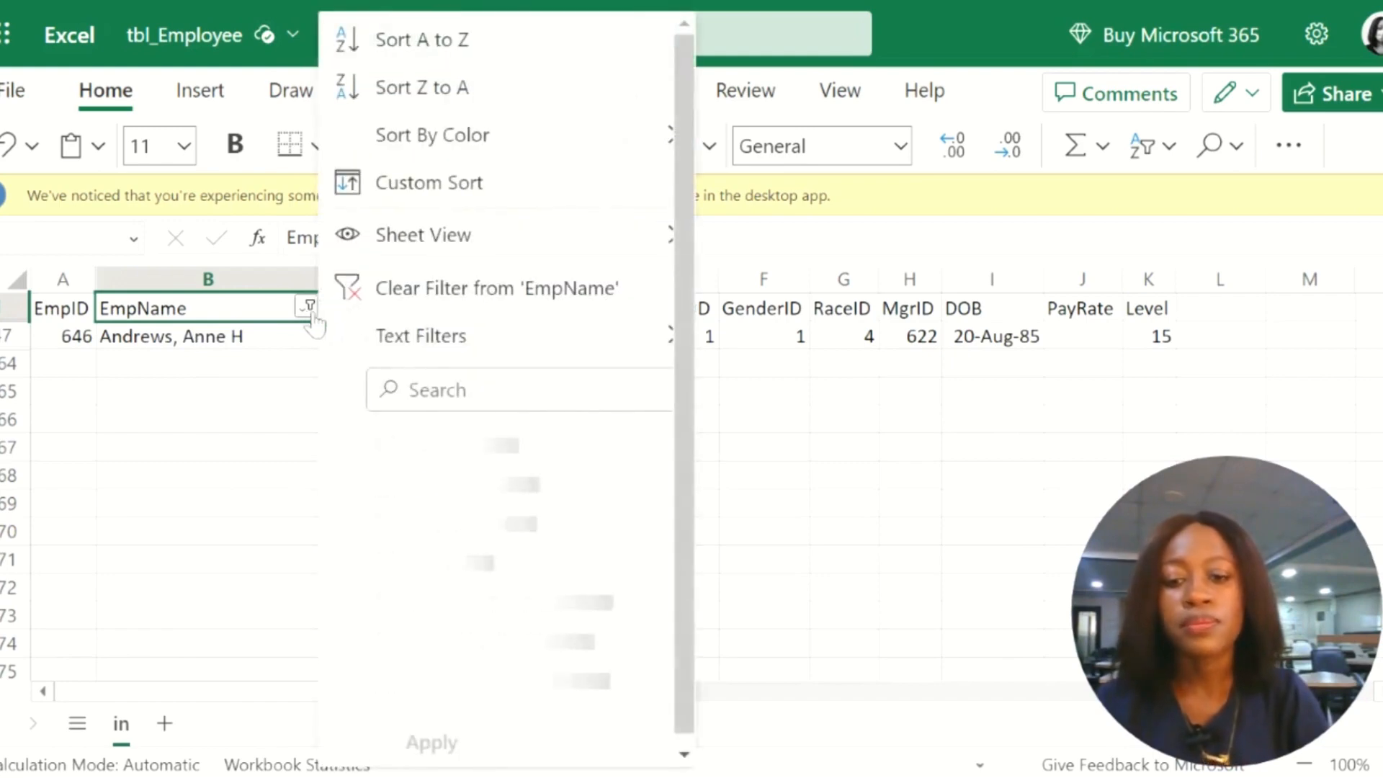
mouse_move(481, 346)
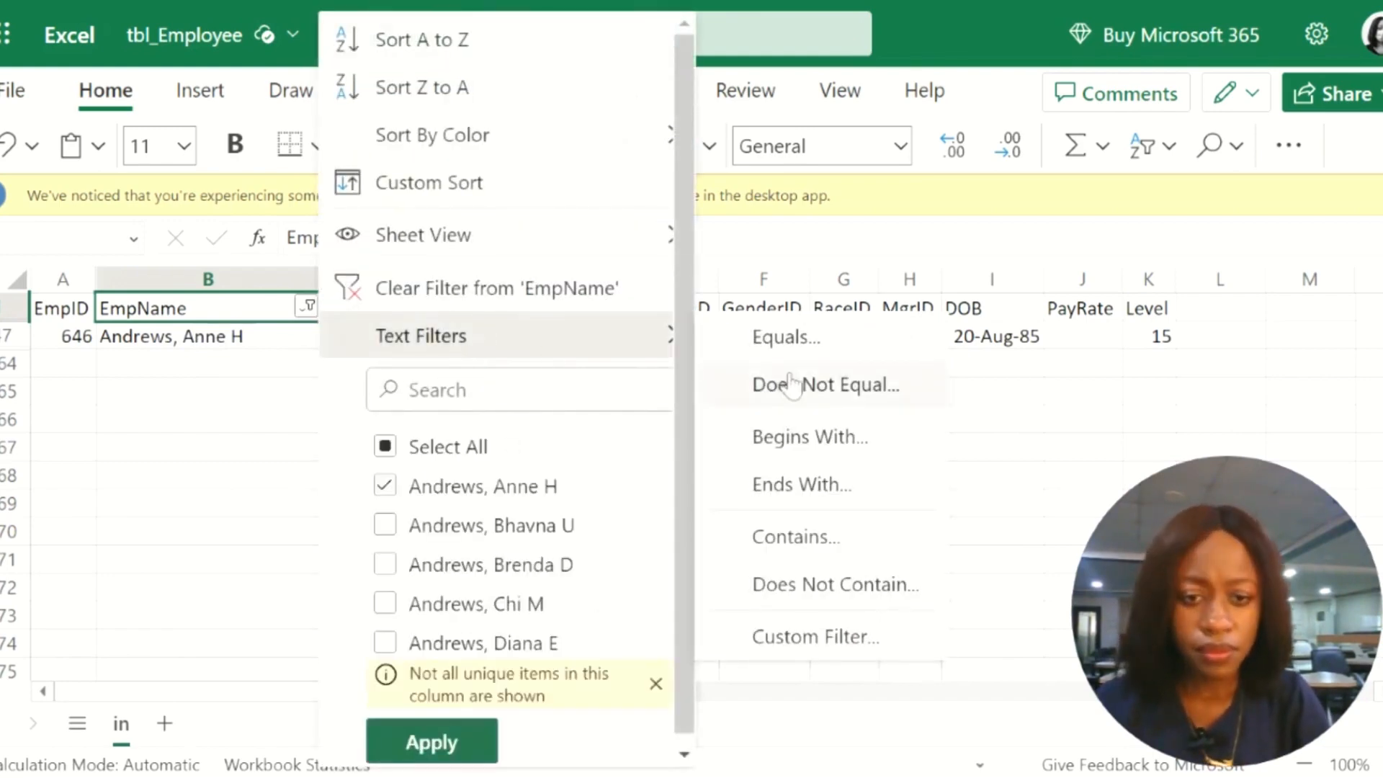
left_click(787, 446)
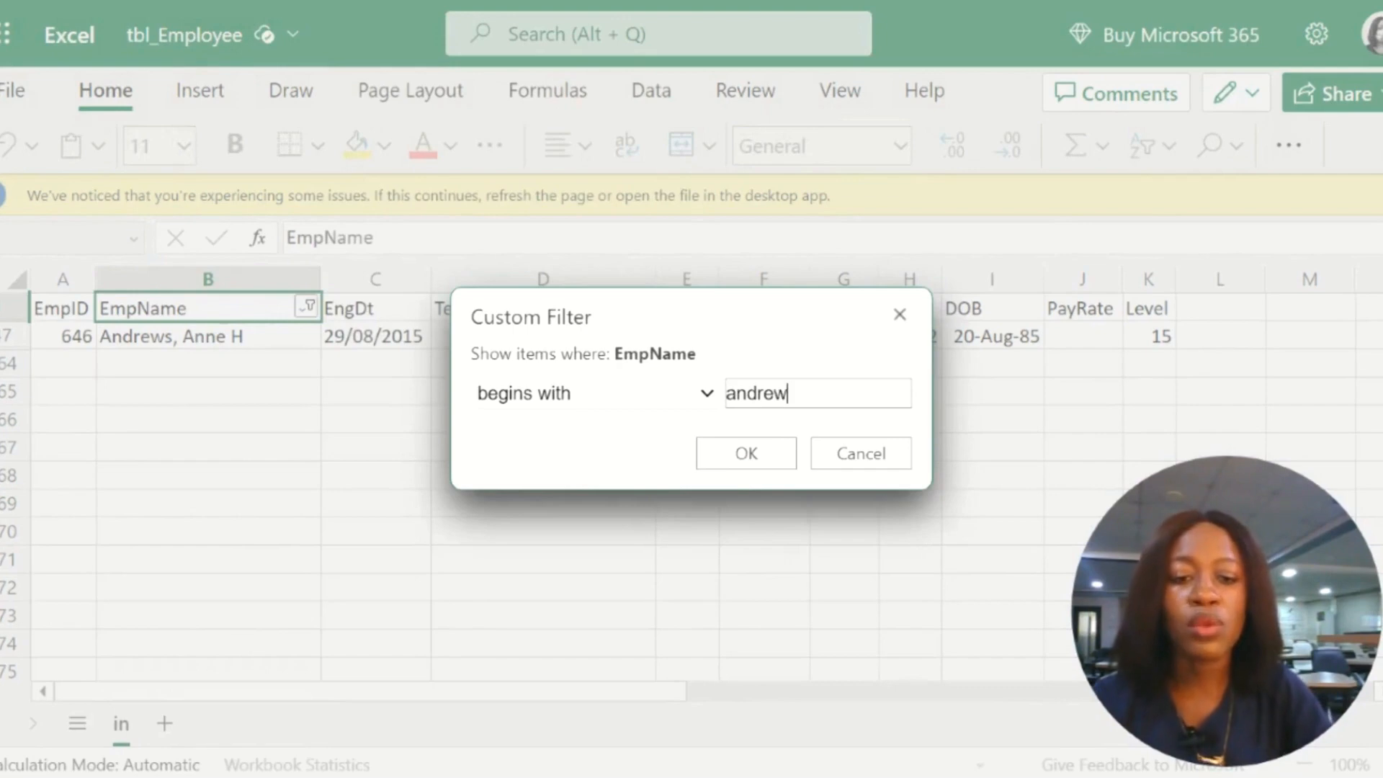
left_click(732, 452)
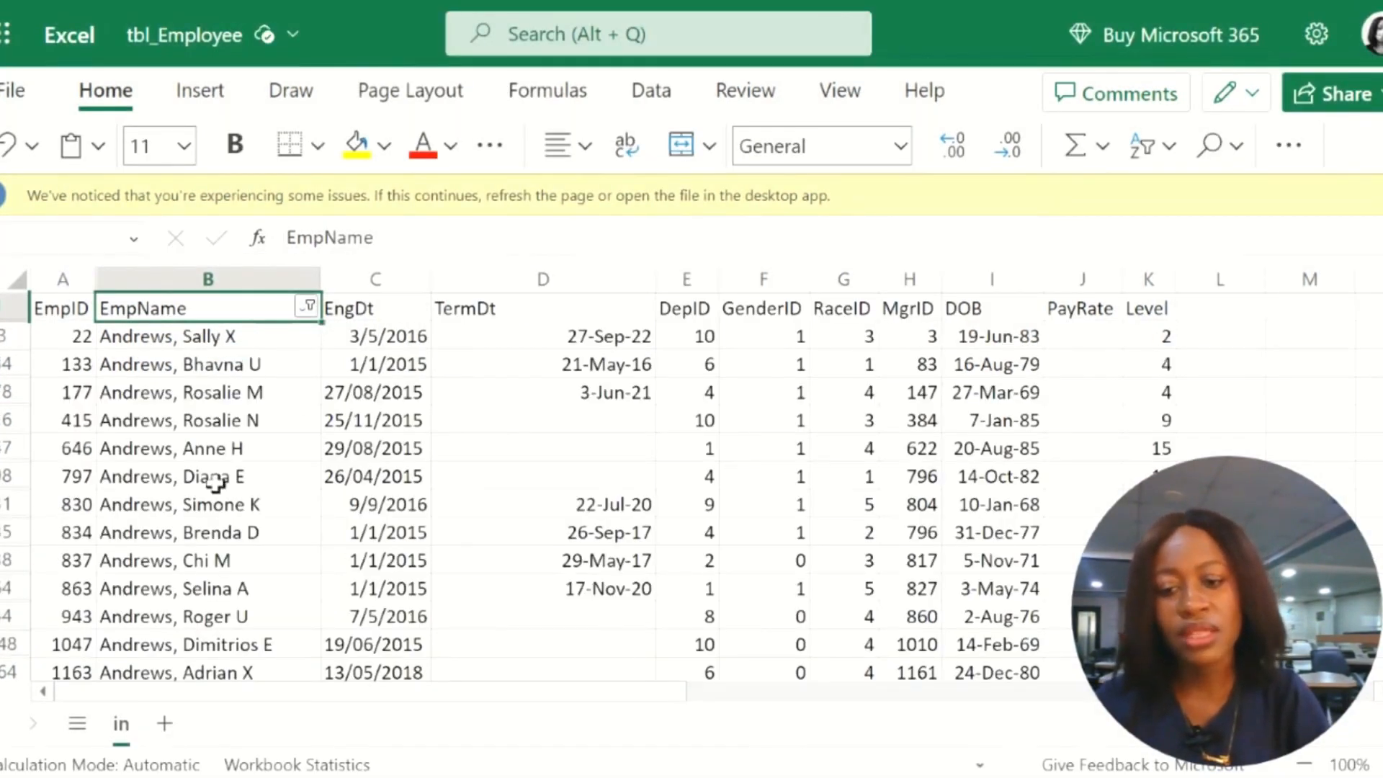
scroll(225, 642, "down", 4)
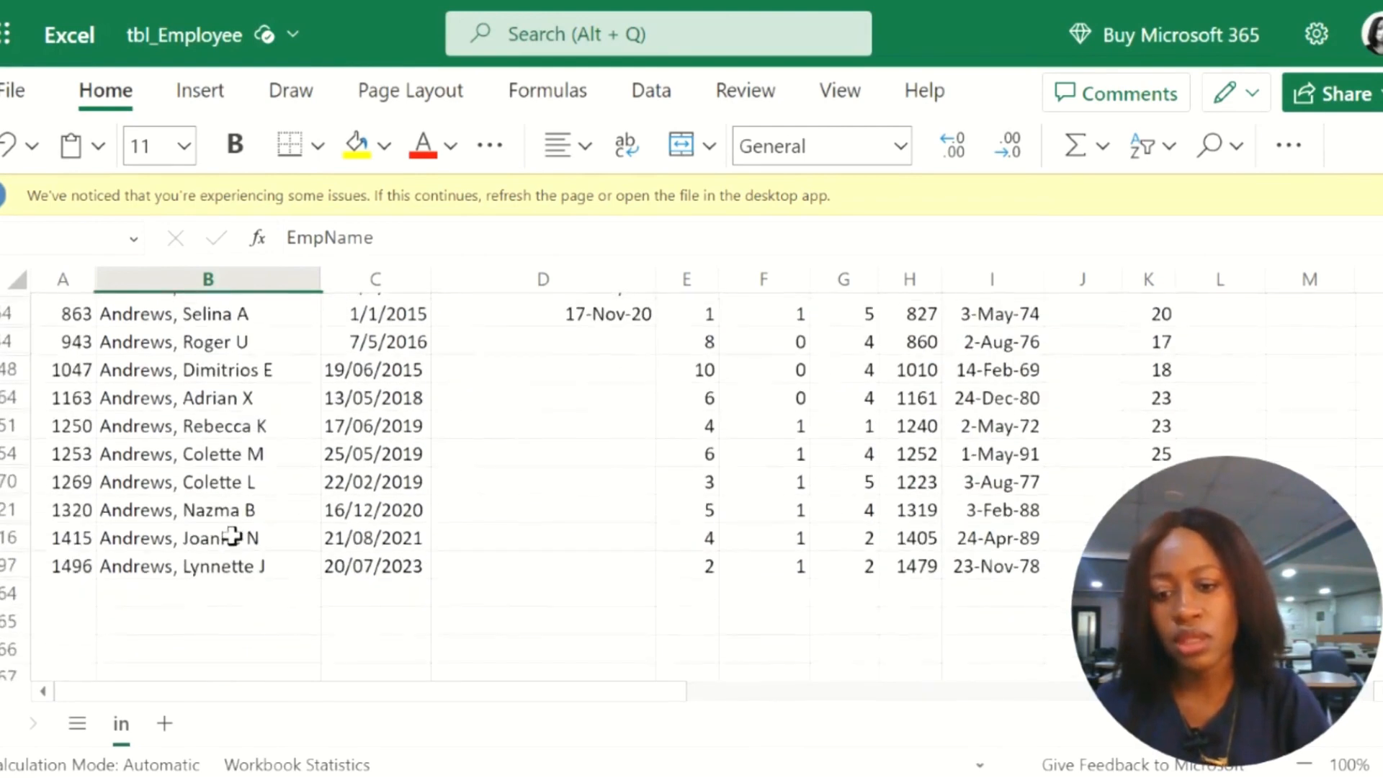
scroll(232, 537, "up", 4)
Step: Clear the filter from the EmpName column to bring back all employee rows
left_click(309, 308)
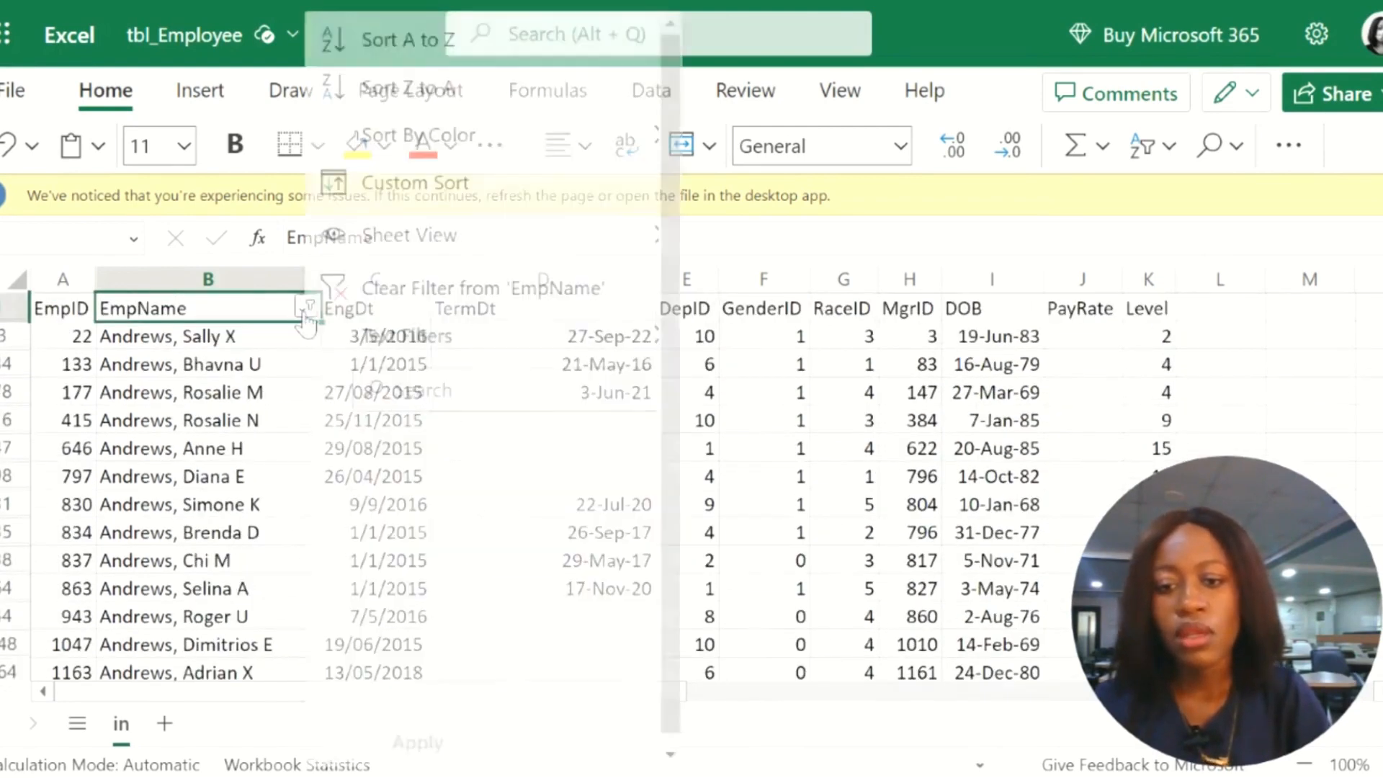
left_click(344, 287)
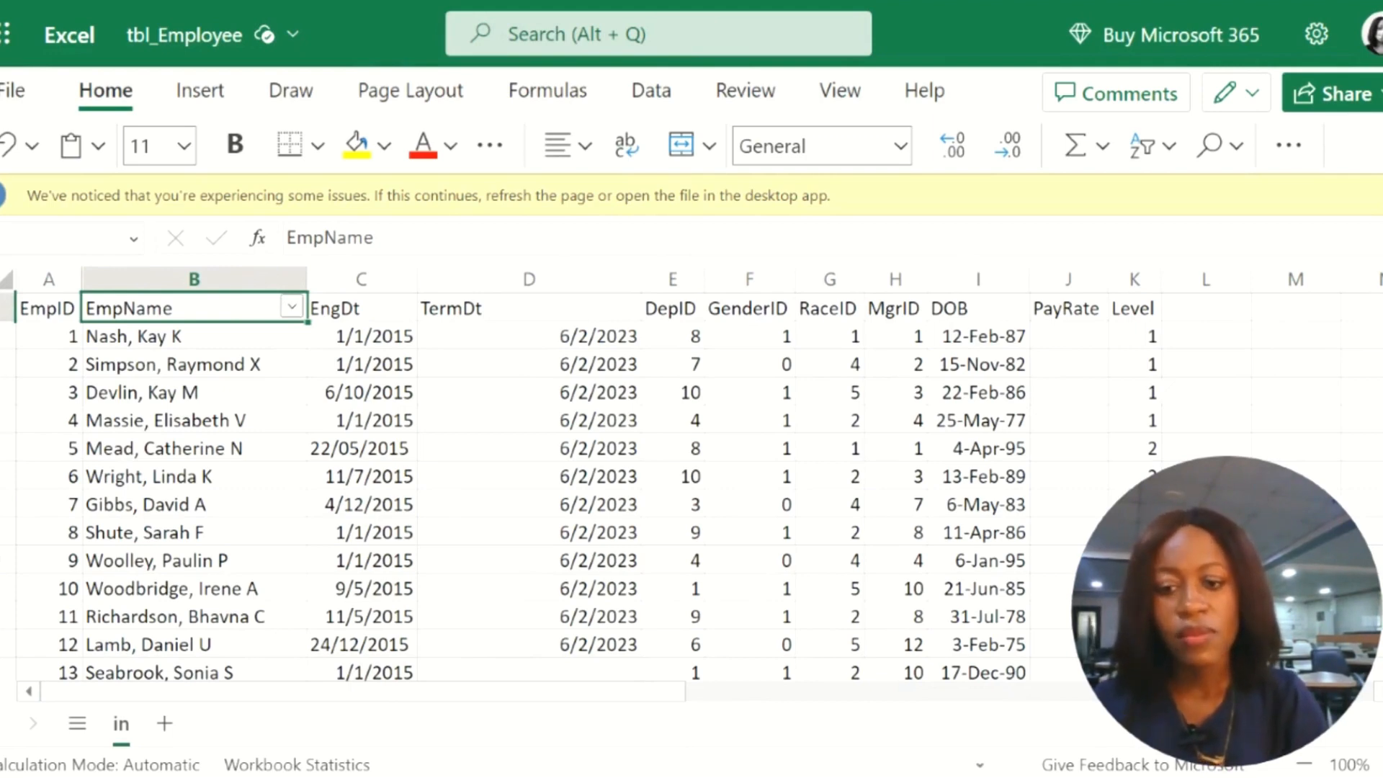
scroll(576, 486, "down", 2)
scroll(576, 486, "up", 2)
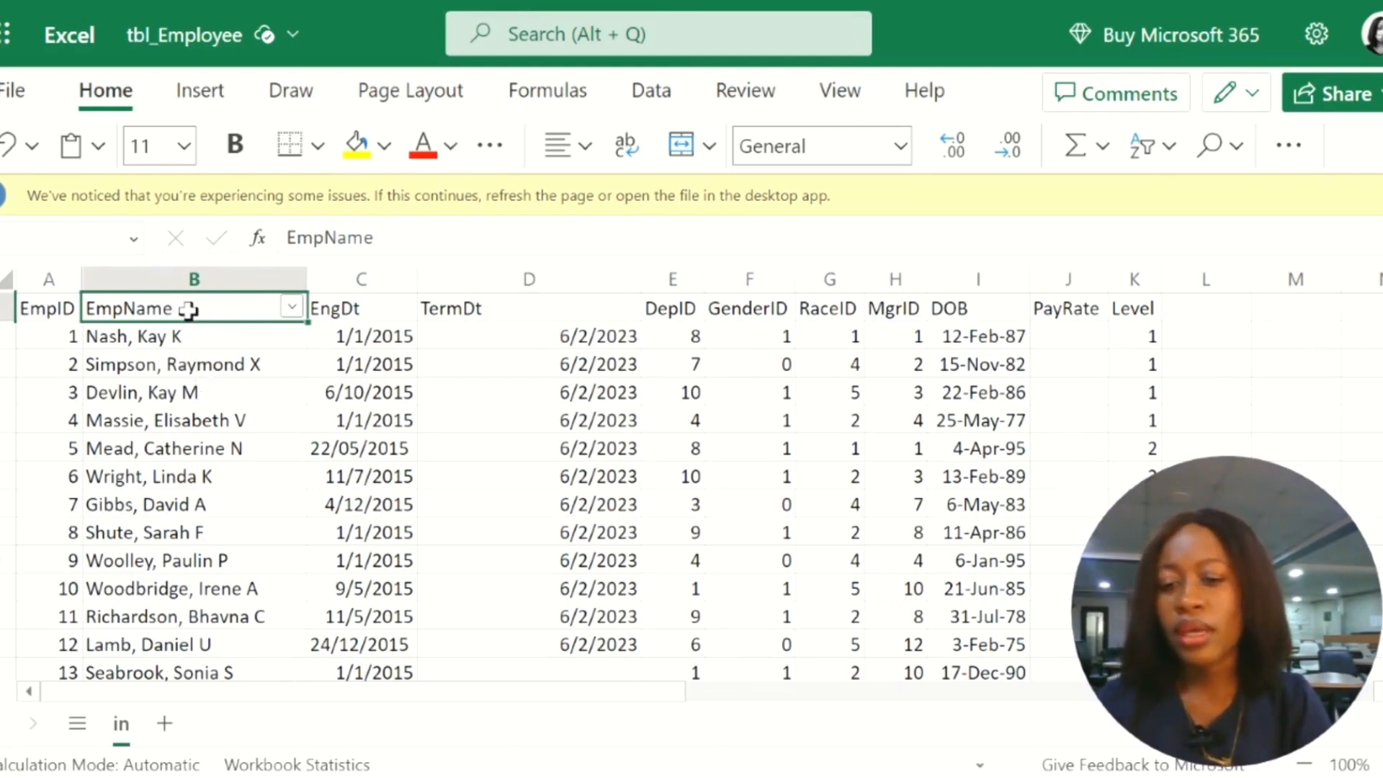
Step: Sort the table in ascending order by EmpName, expanding the selection to include the adjacent columns
mouse_move(209, 310)
left_mouse_down()
mouse_move(195, 392)
mouse_move(192, 677)
mouse_move(195, 641)
left_mouse_up()
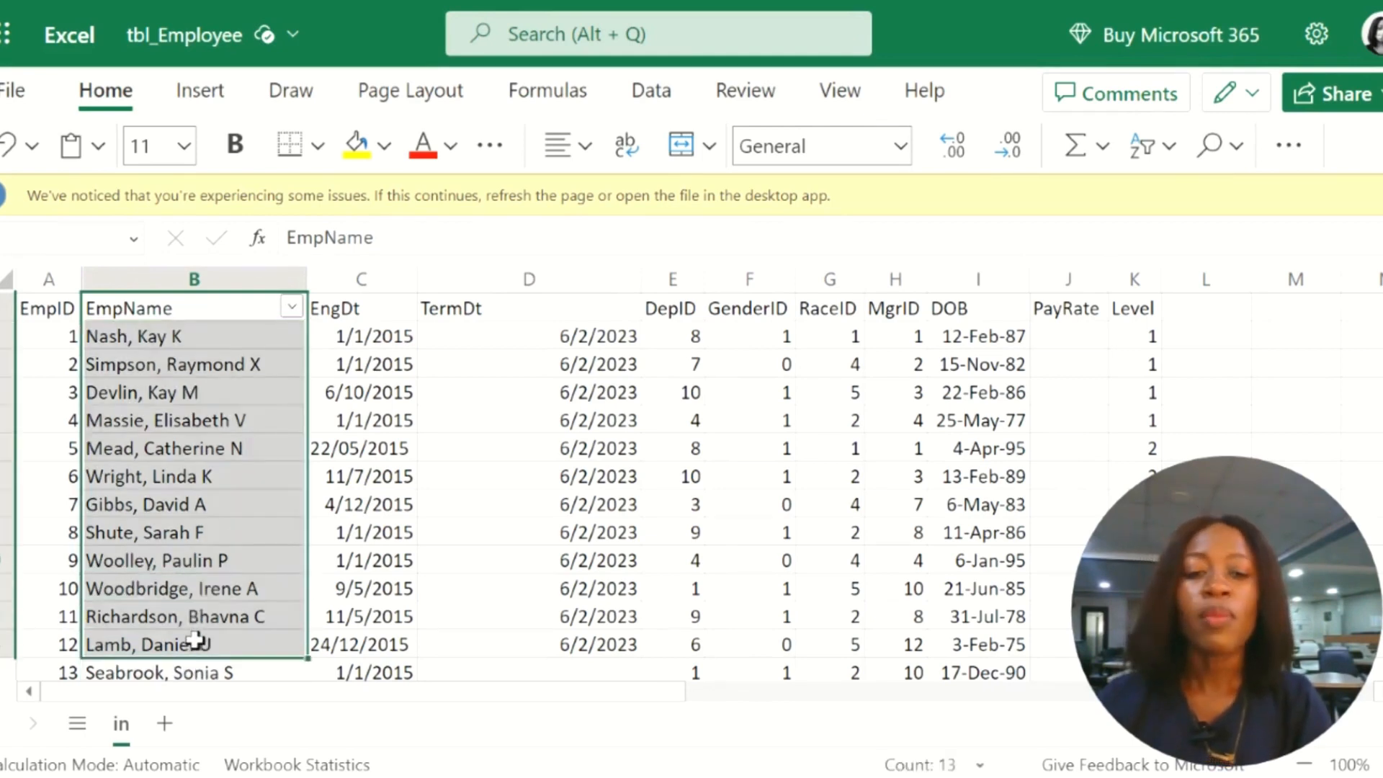
left_click(1149, 153)
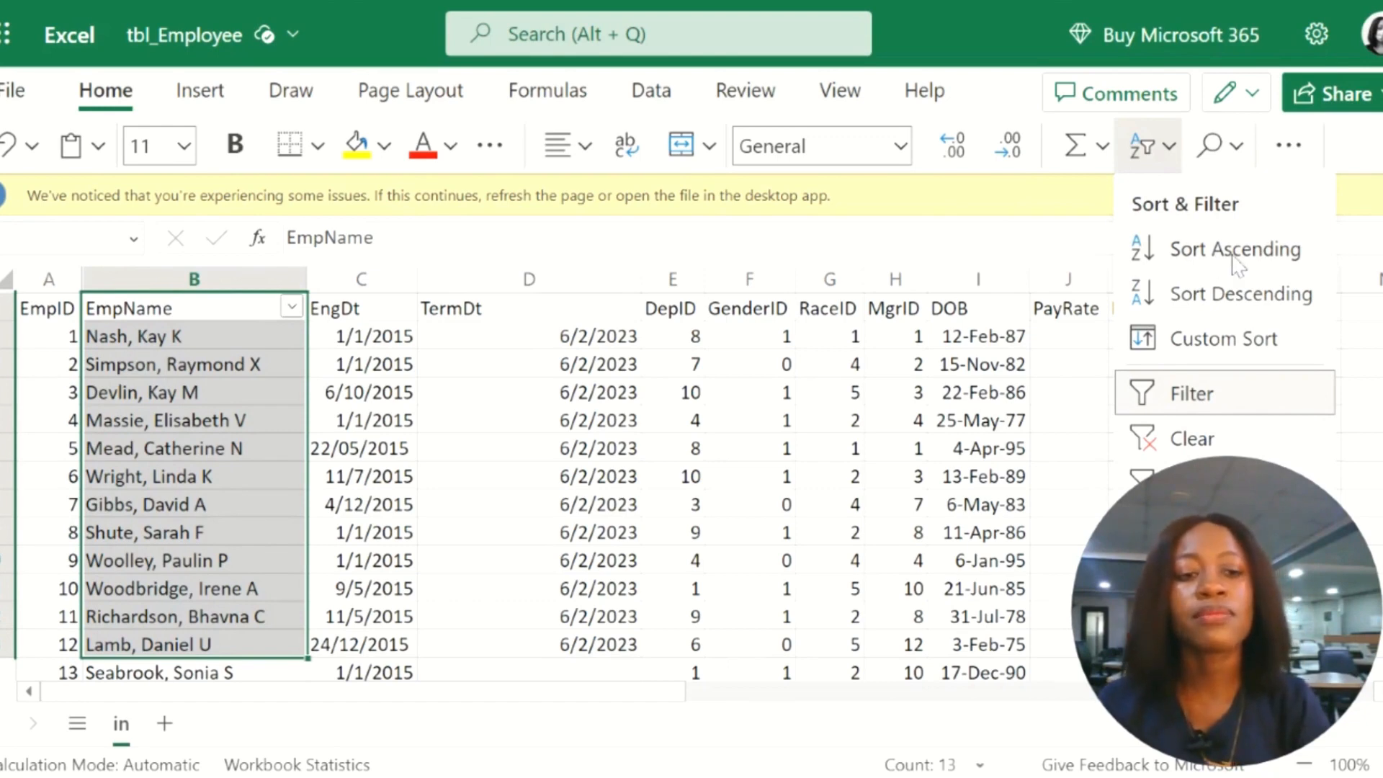
left_click(1219, 263)
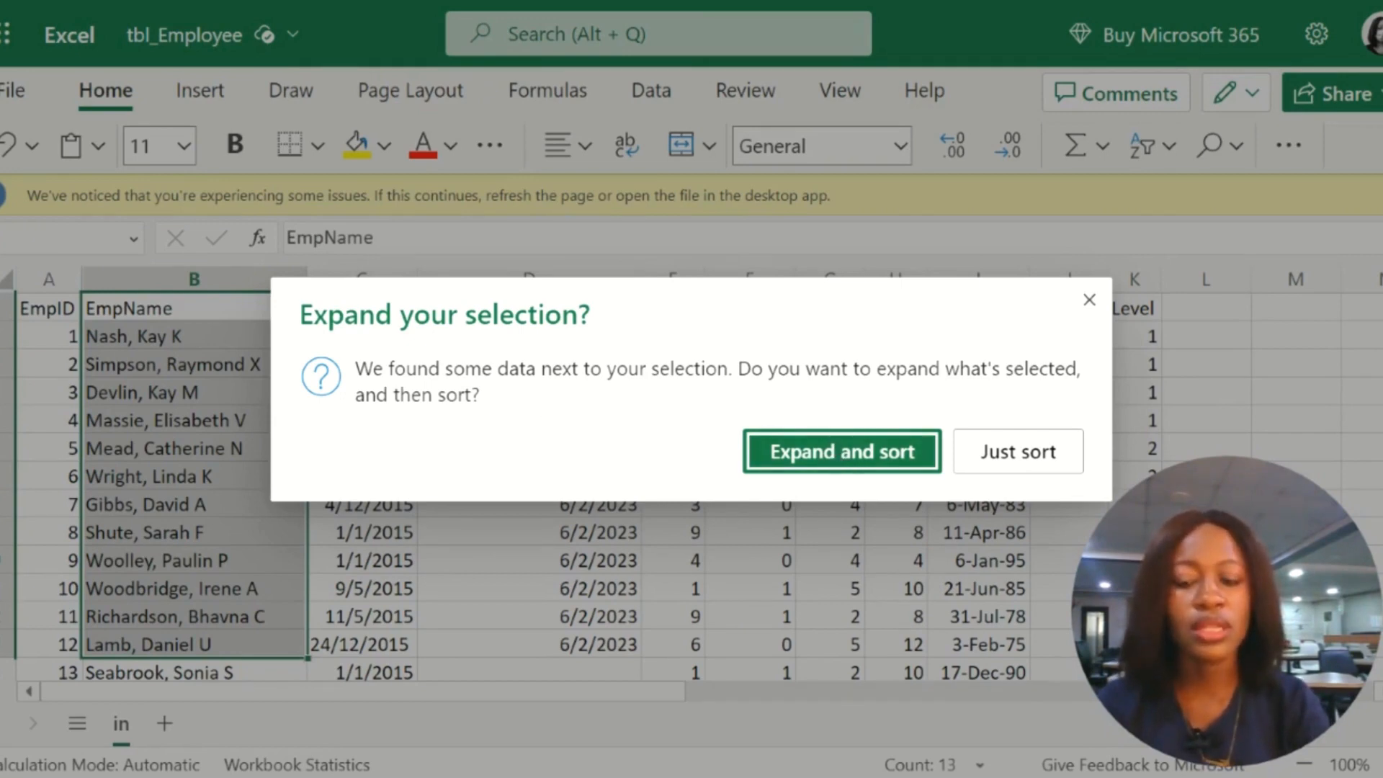
left_click(840, 453)
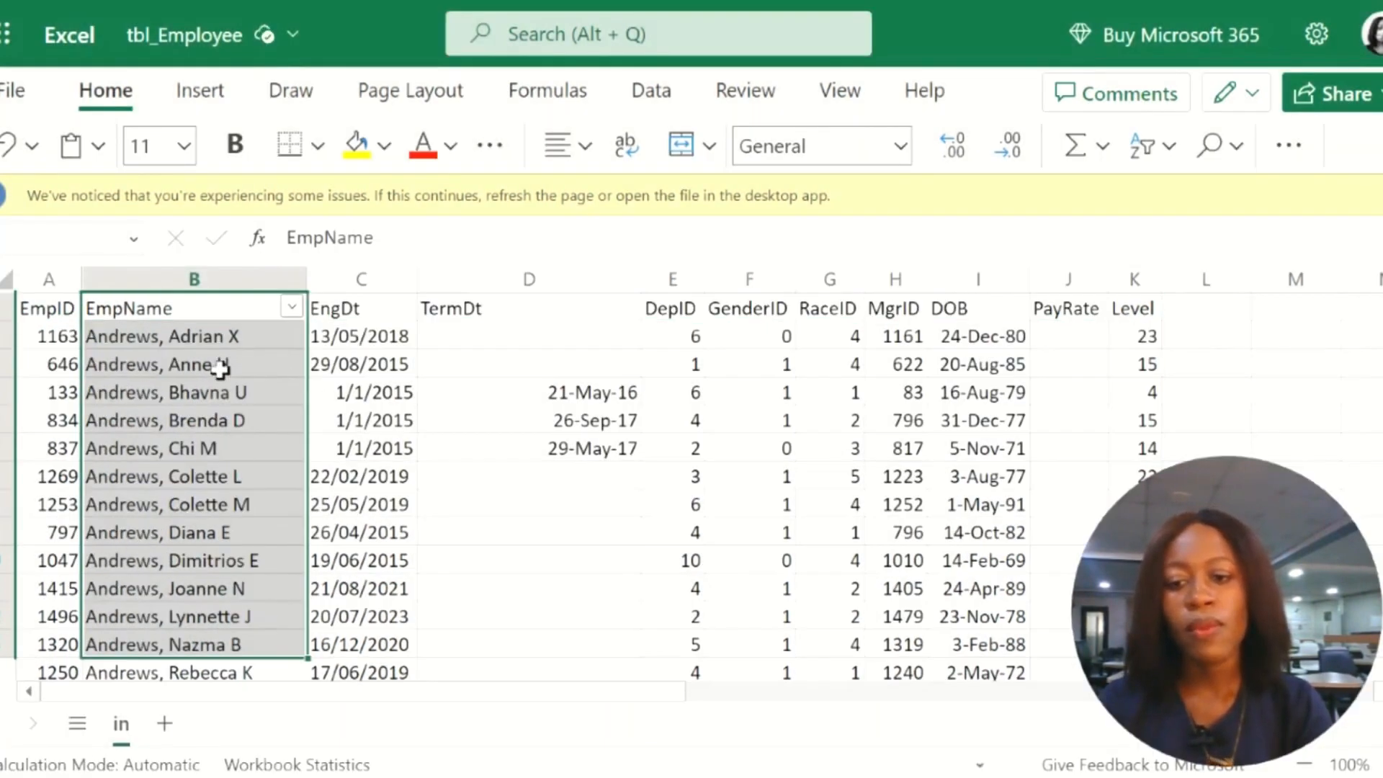
Step: Look through the sorted employee rows to check the alphabetical order of the EmpName column
left_click(203, 471)
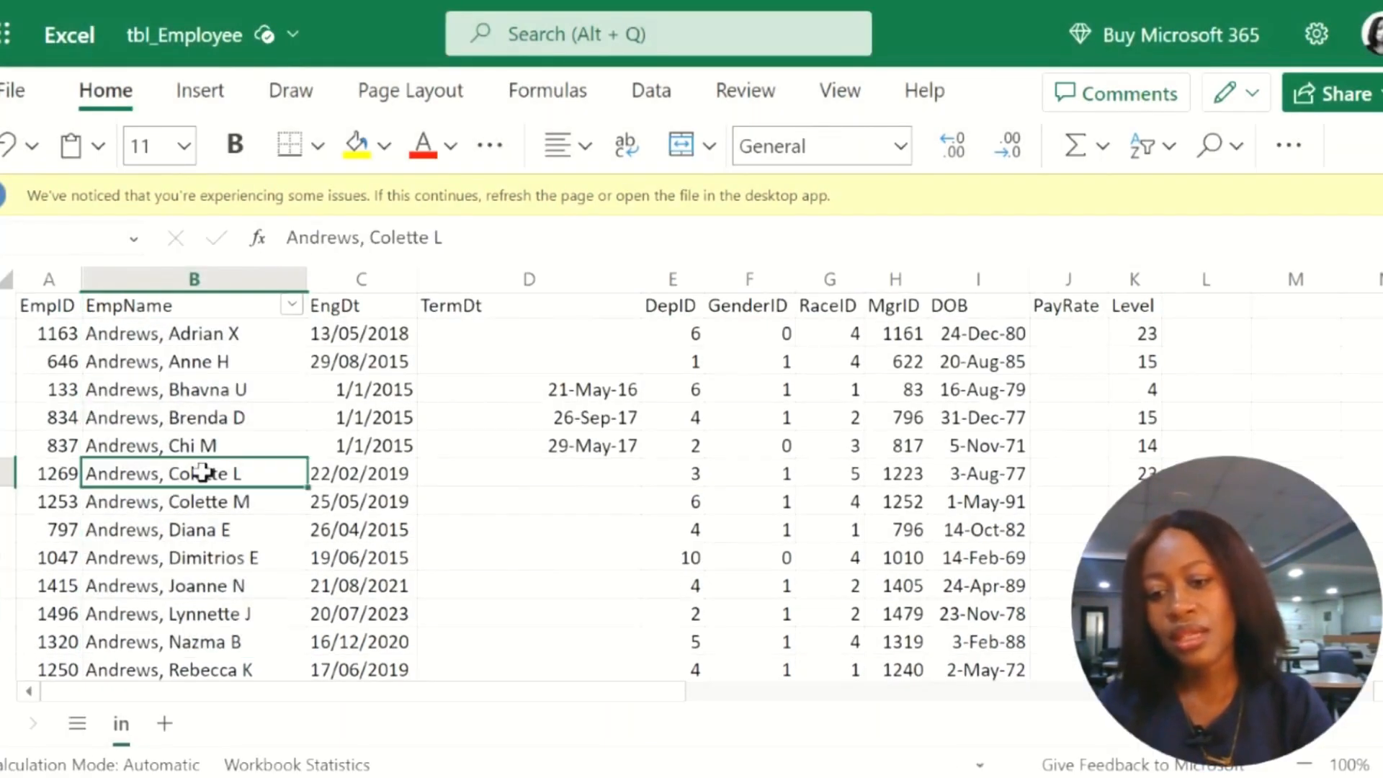
scroll(203, 472, "down", 3)
scroll(203, 472, "up", 2)
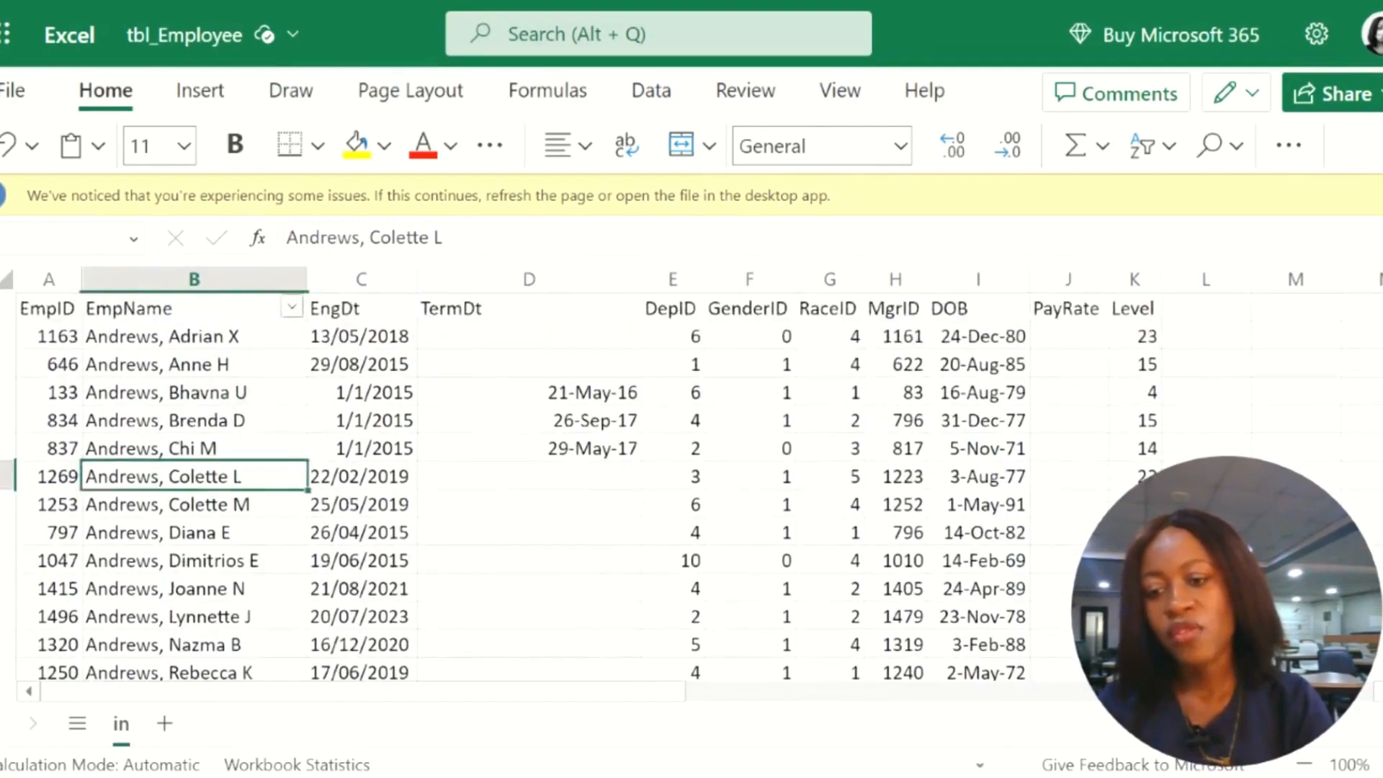
scroll(203, 472, "down", 5)
scroll(202, 472, "down", 9)
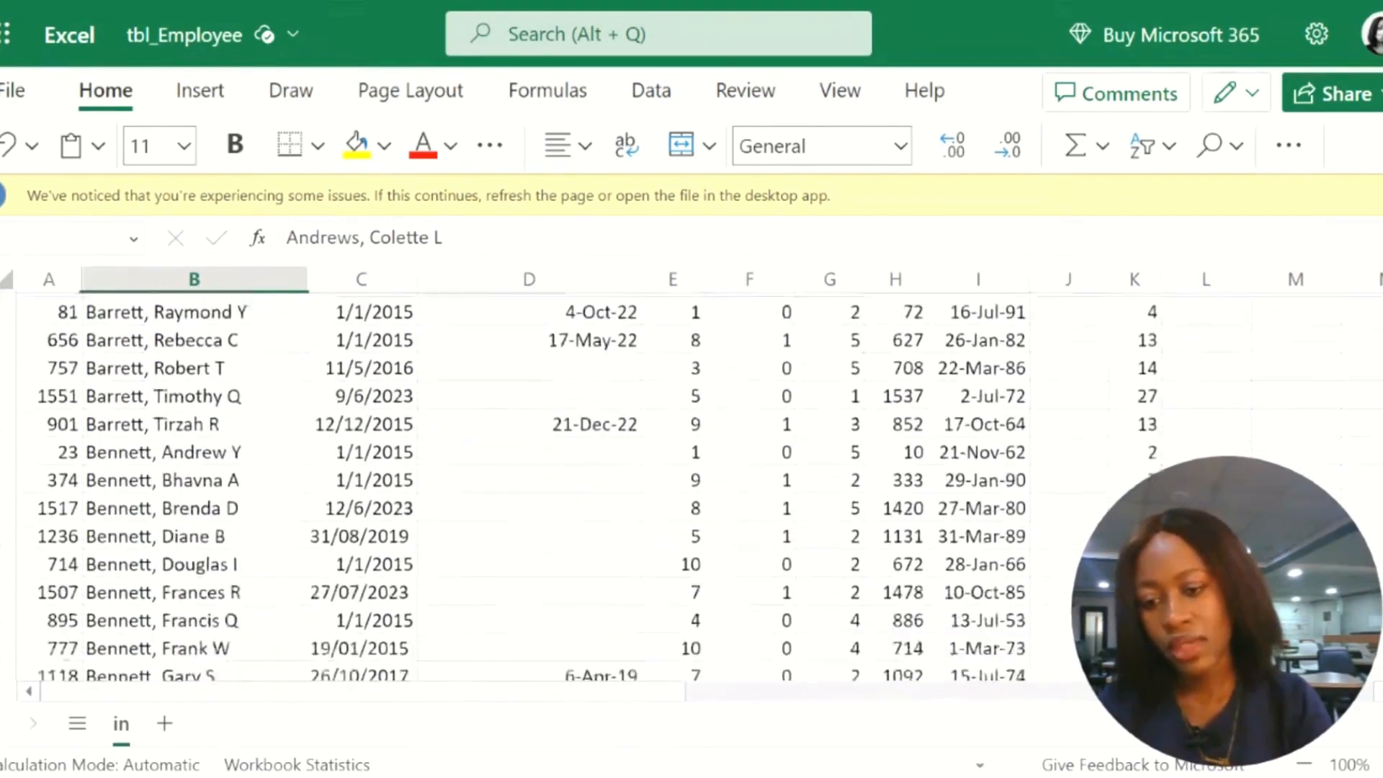
scroll(202, 472, "up", 4)
scroll(203, 471, "down", 3)
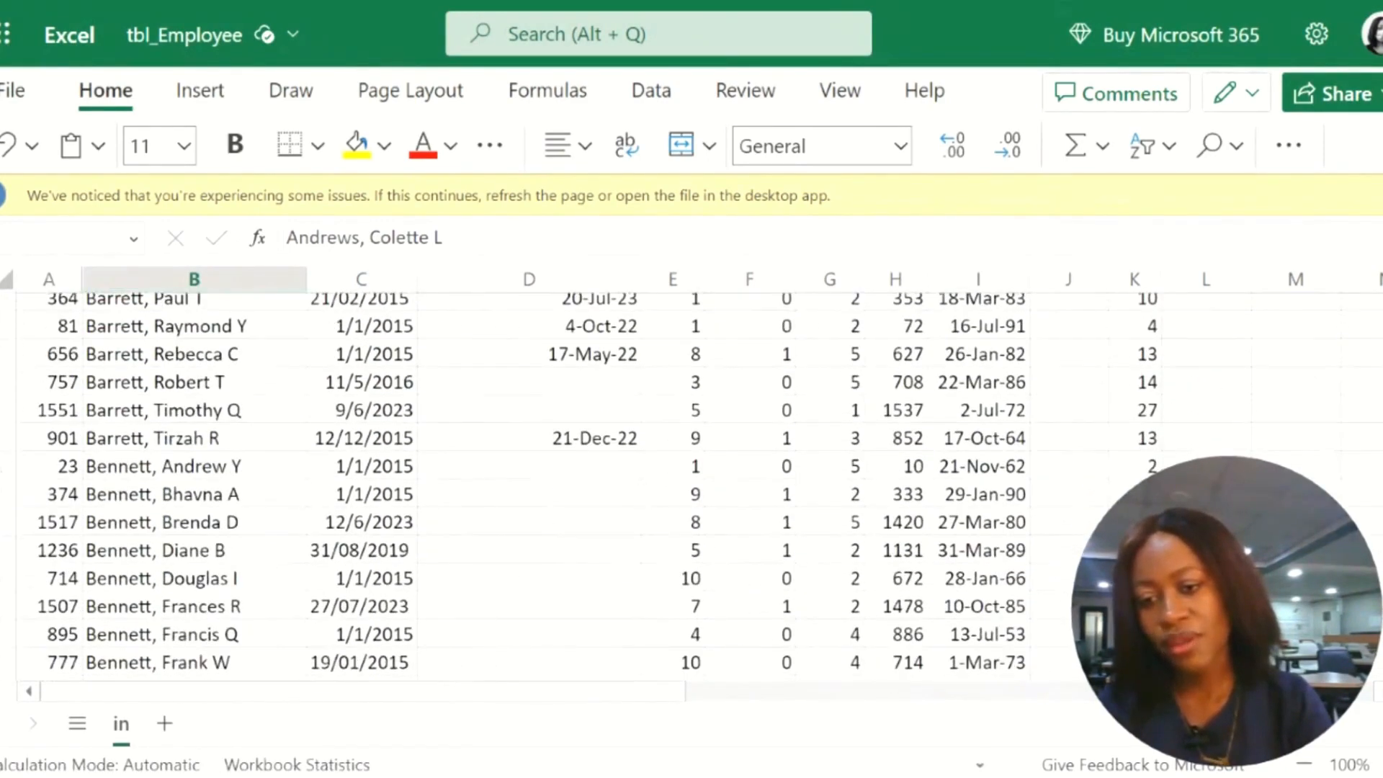
Step: Browse further down the alphabetical employee list to the later surnames, and return to the start of the table
scroll(195, 609, "down", 12)
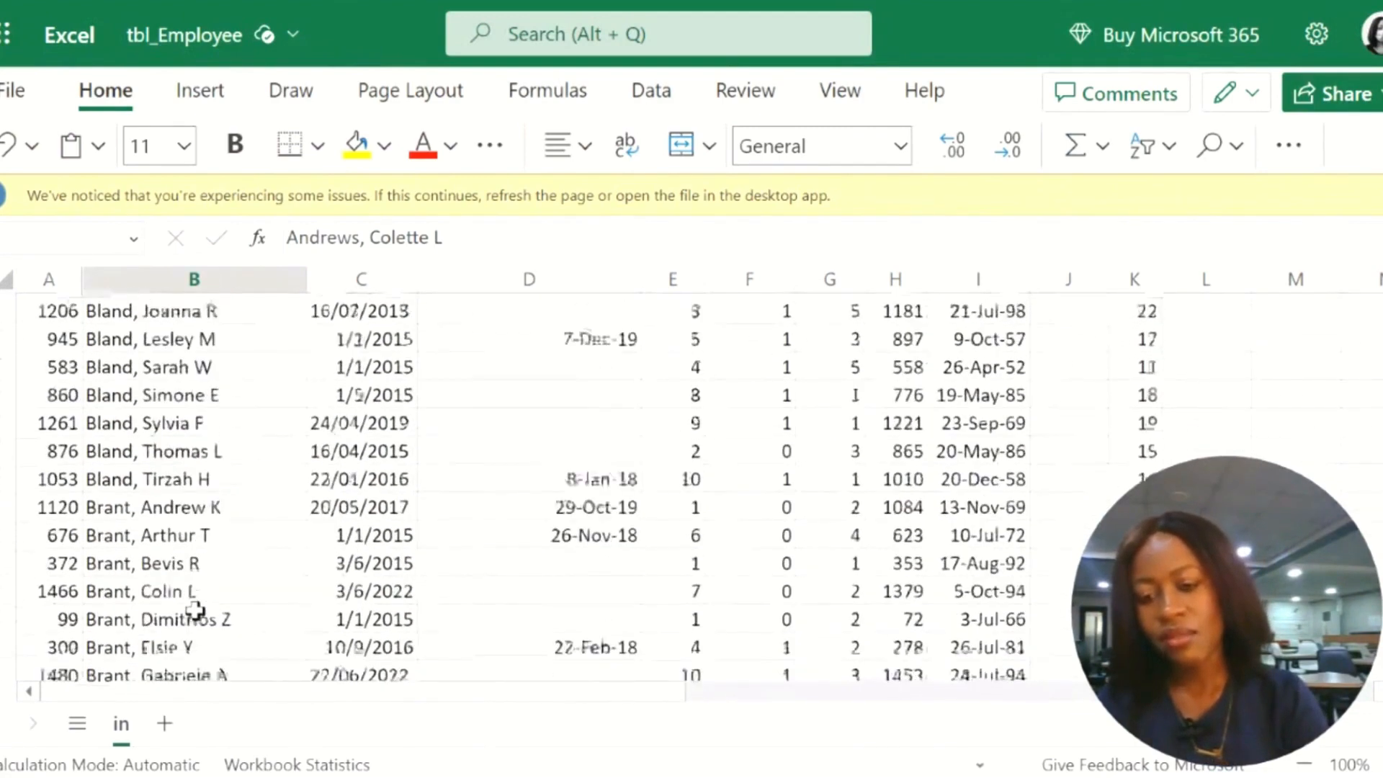
scroll(170, 607, "down", 20)
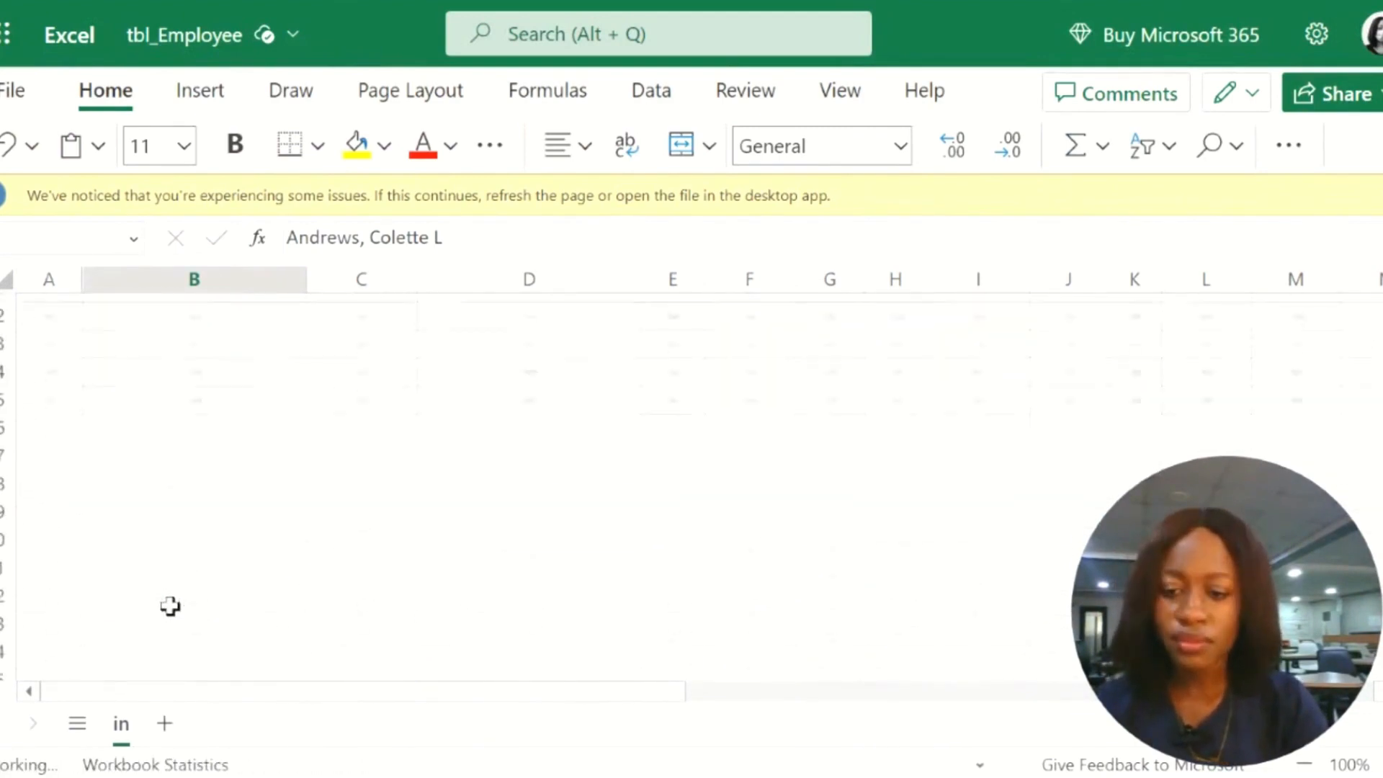
scroll(170, 606, "up", 1)
scroll(170, 606, "down", 4)
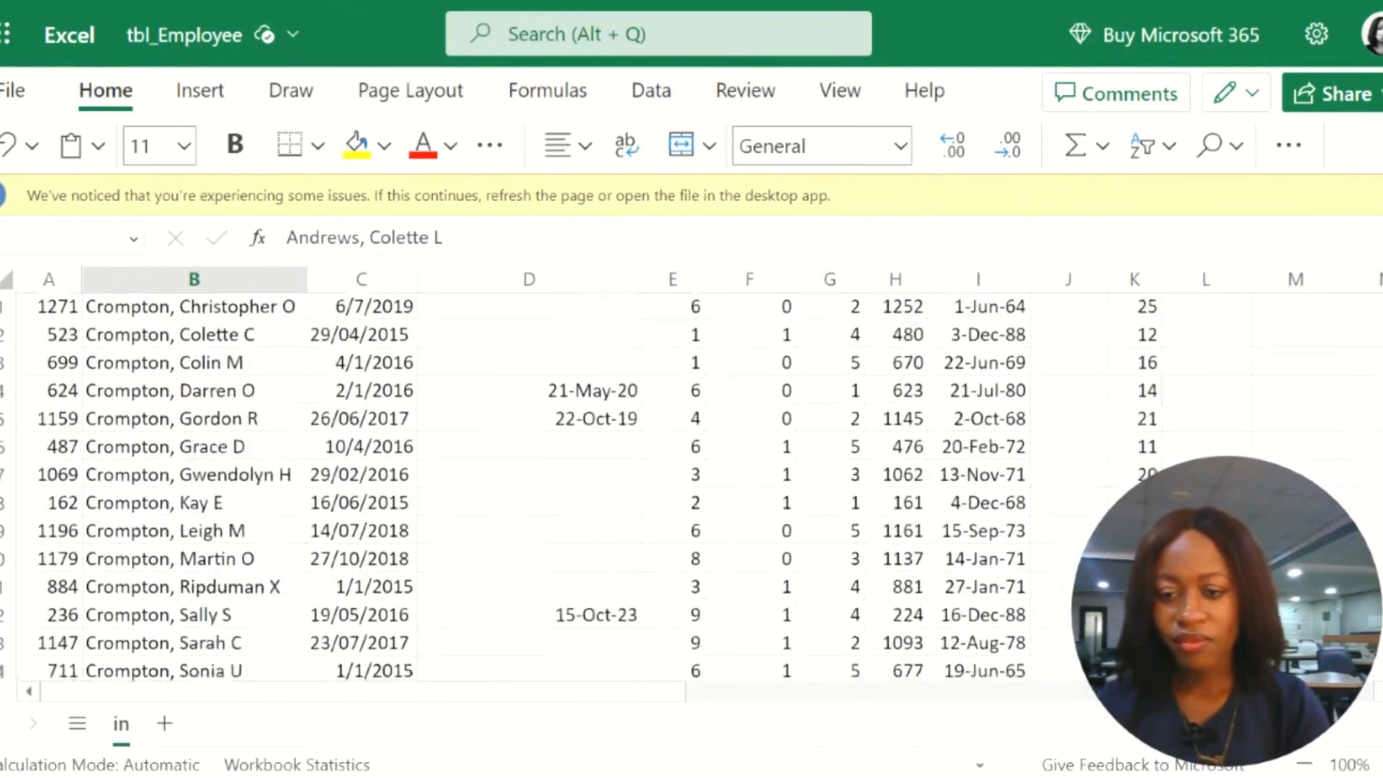
scroll(170, 607, "up", 12)
scroll(170, 429, "up", 20)
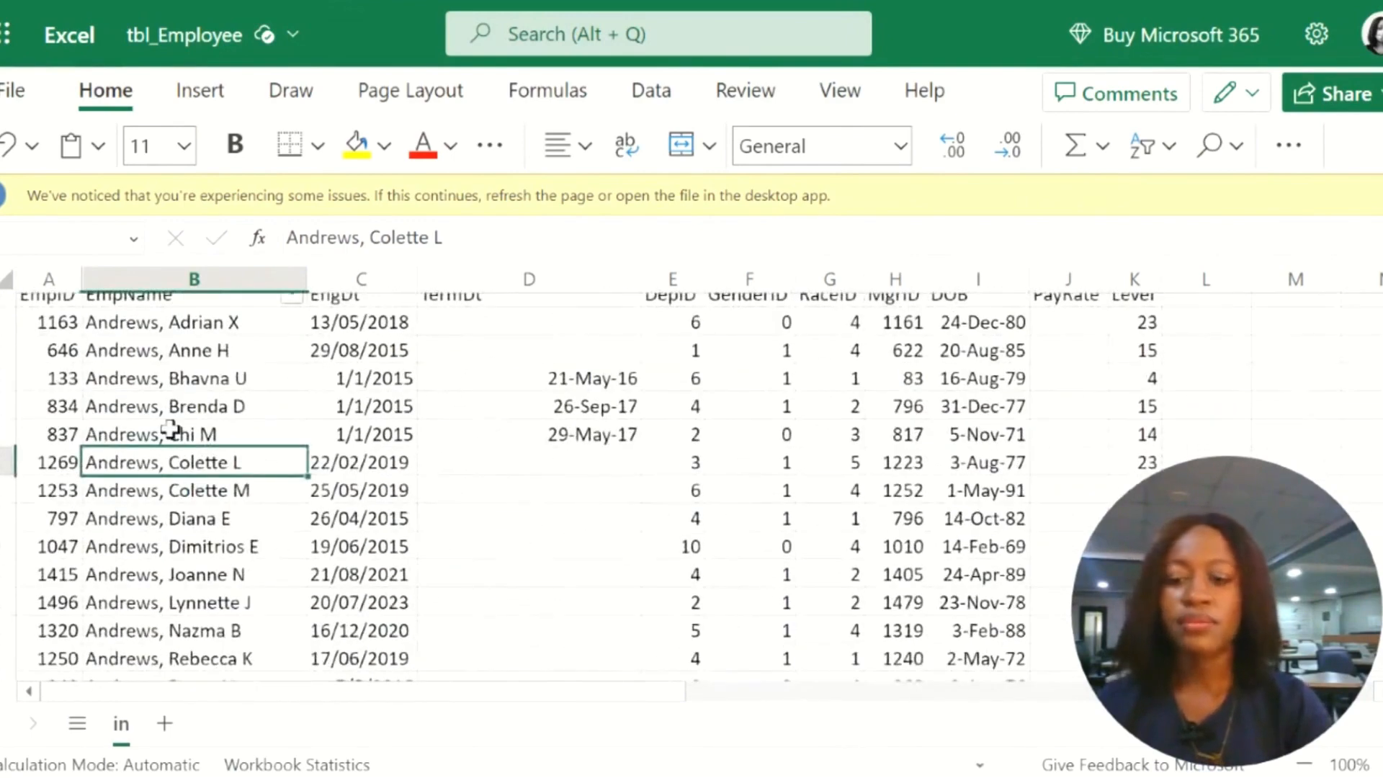
Step: Sort the table in descending order by EmpName, expanding the selection to the adjacent columns, and look over the reordered rows
left_click_drag(151, 307, 176, 677)
left_click(1151, 147)
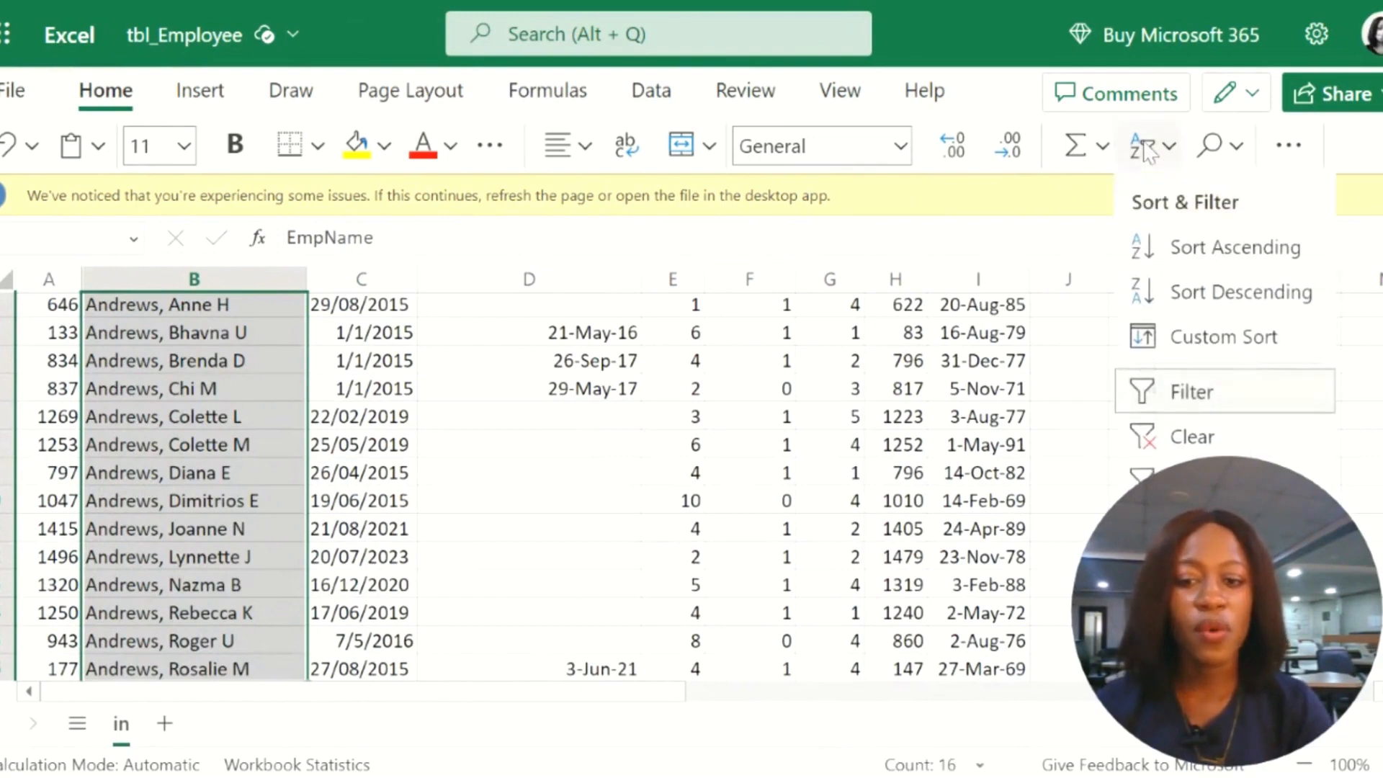
left_click(1195, 294)
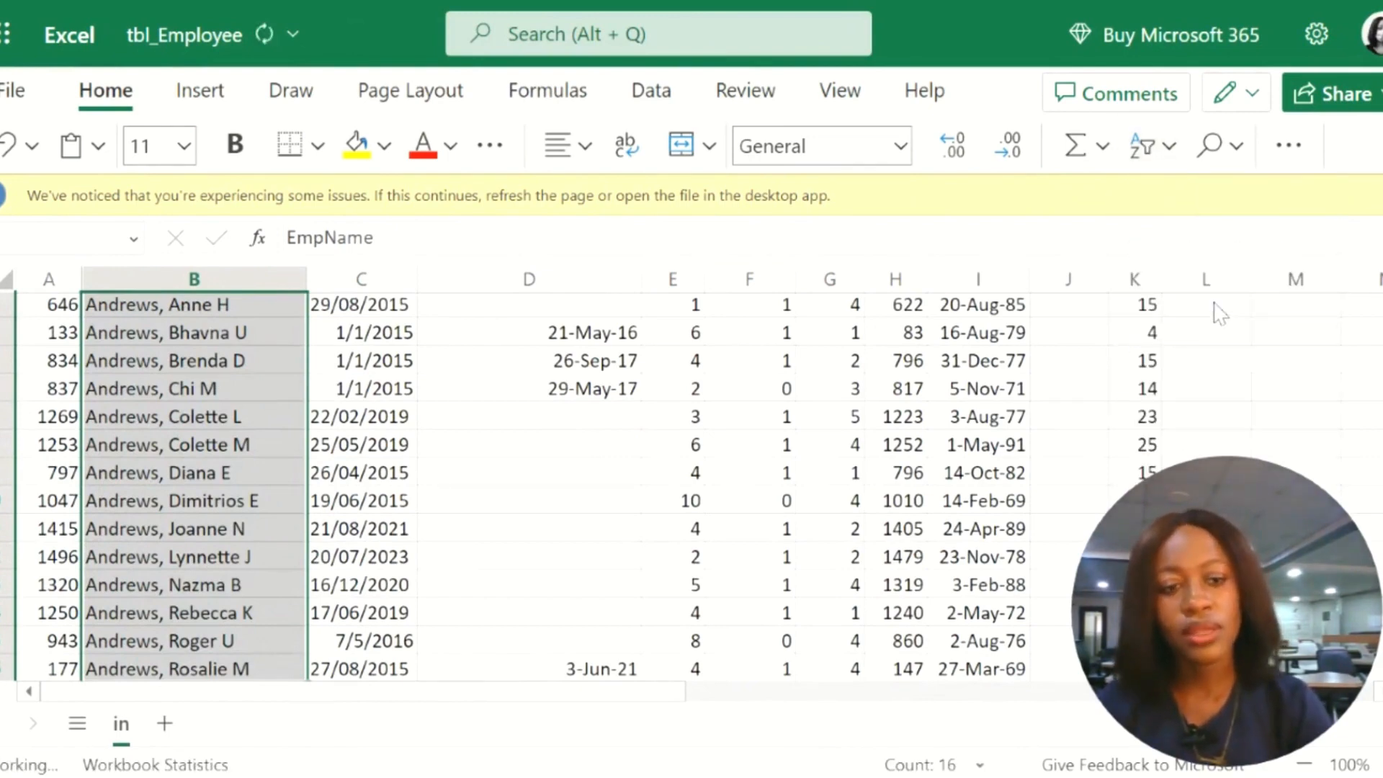
left_click(814, 458)
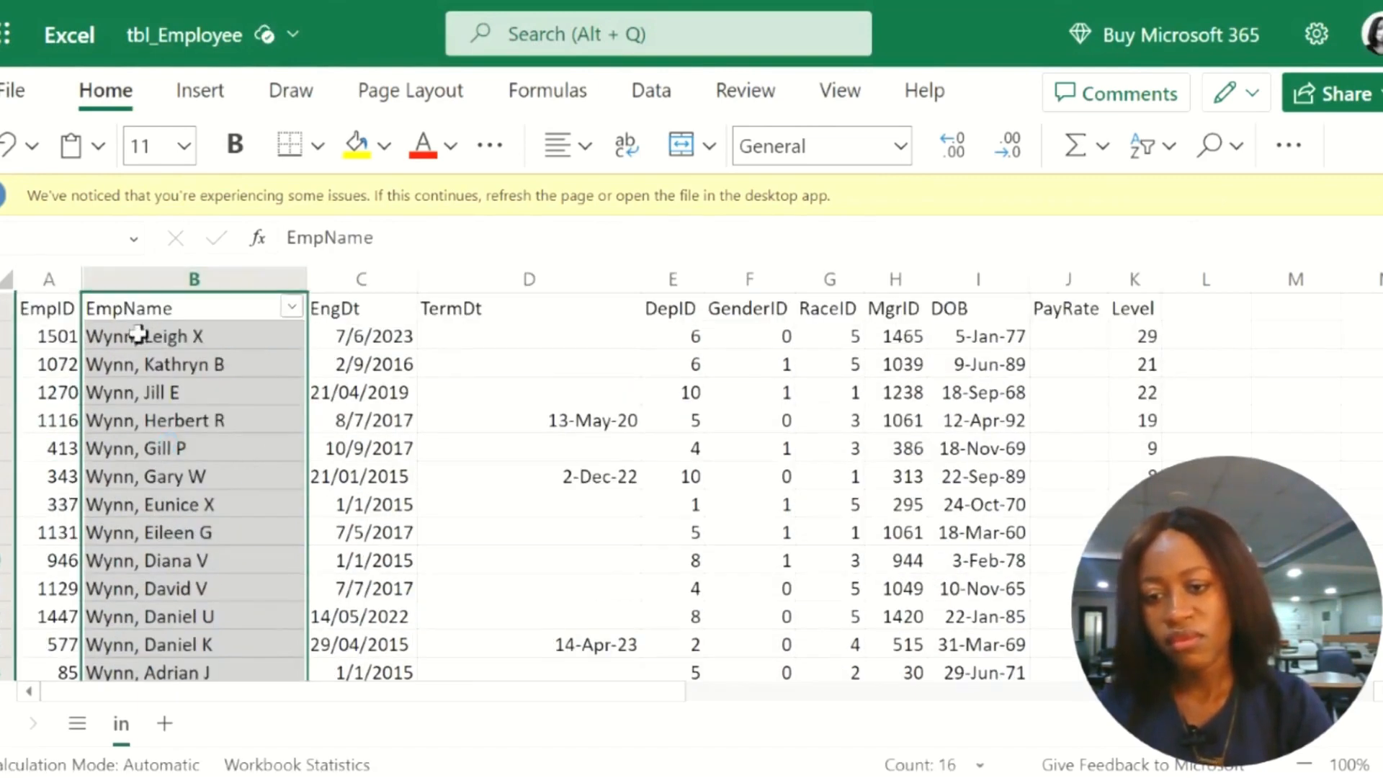
left_click(140, 358)
left_click(169, 425)
scroll(170, 425, "down", 4)
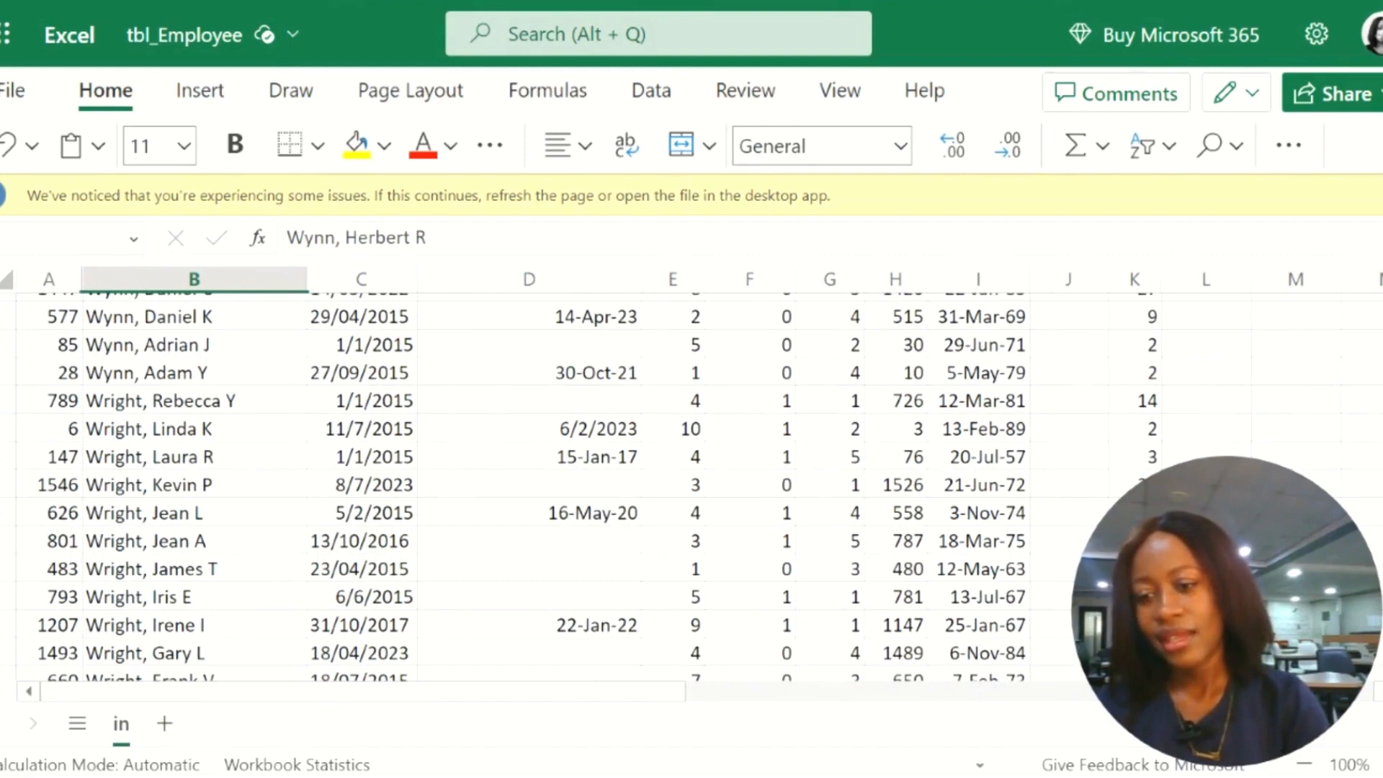
scroll(117, 544, "up", 4)
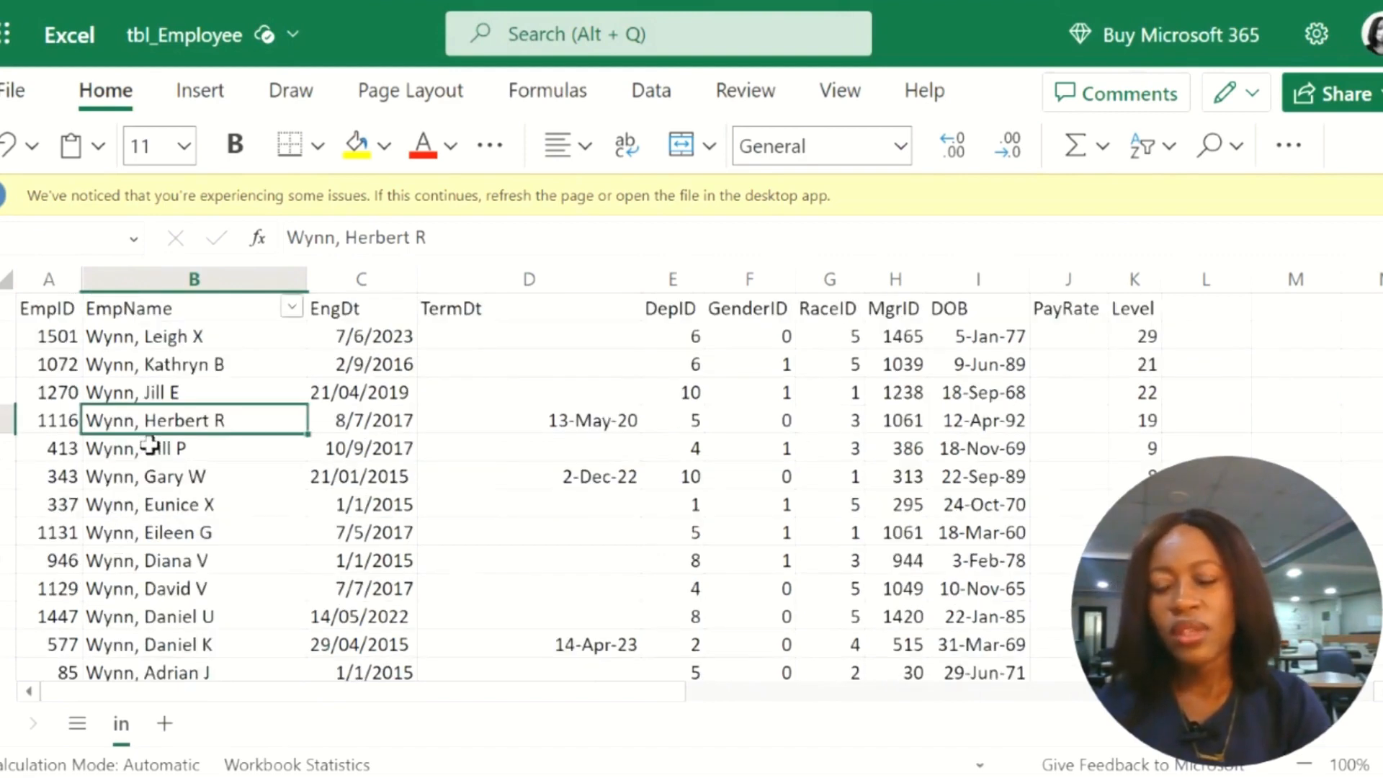
Step: Sort only the first nine EmpID values in ascending order, without expanding the selection to the adjacent columns
left_click_drag(58, 342, 54, 564)
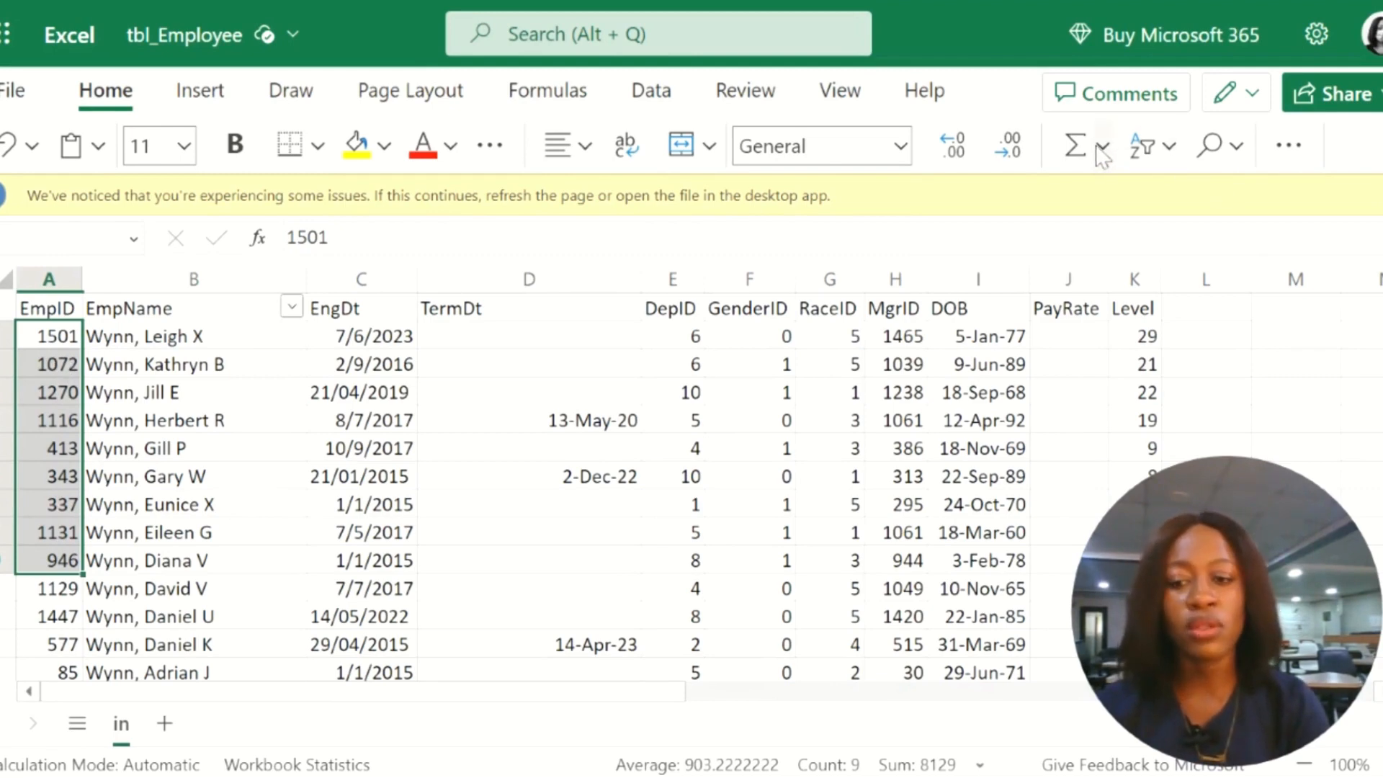
left_click(1145, 156)
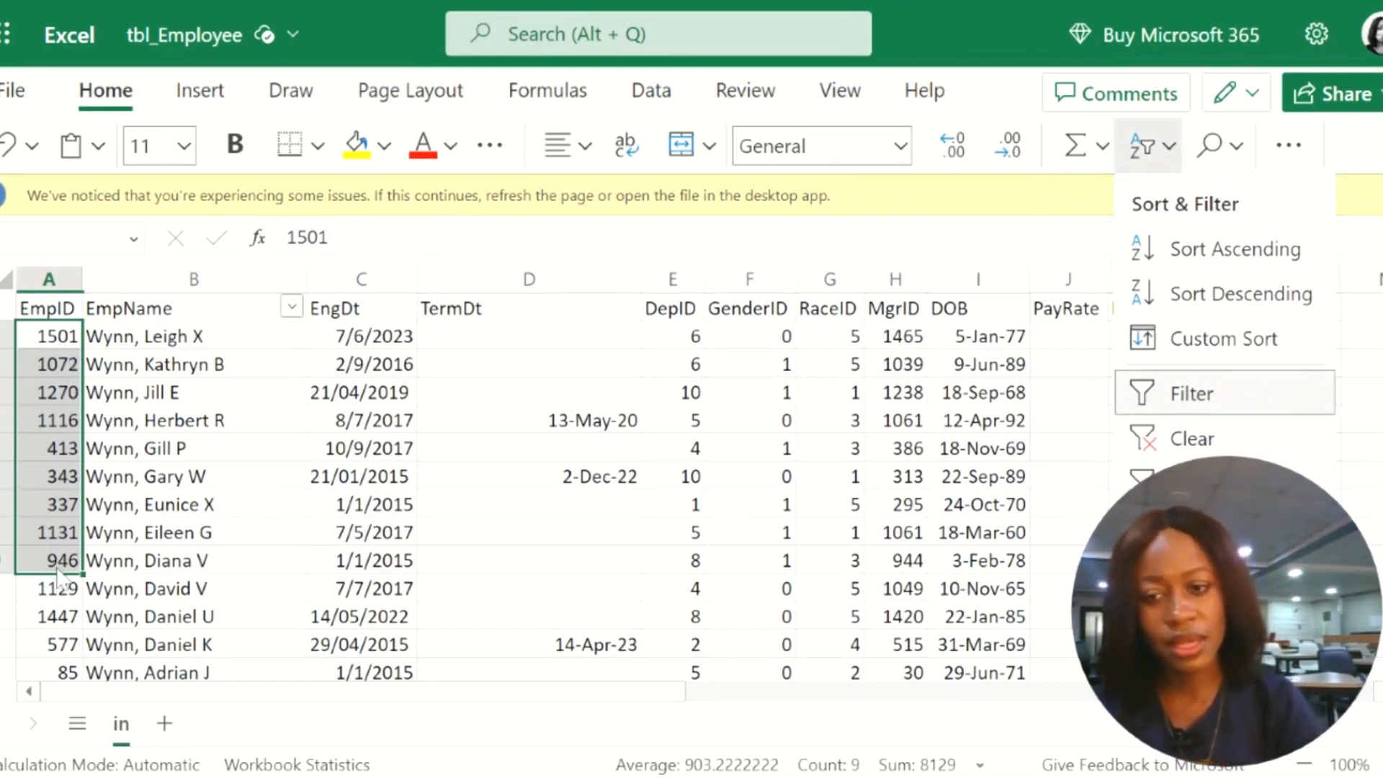
left_click(1216, 252)
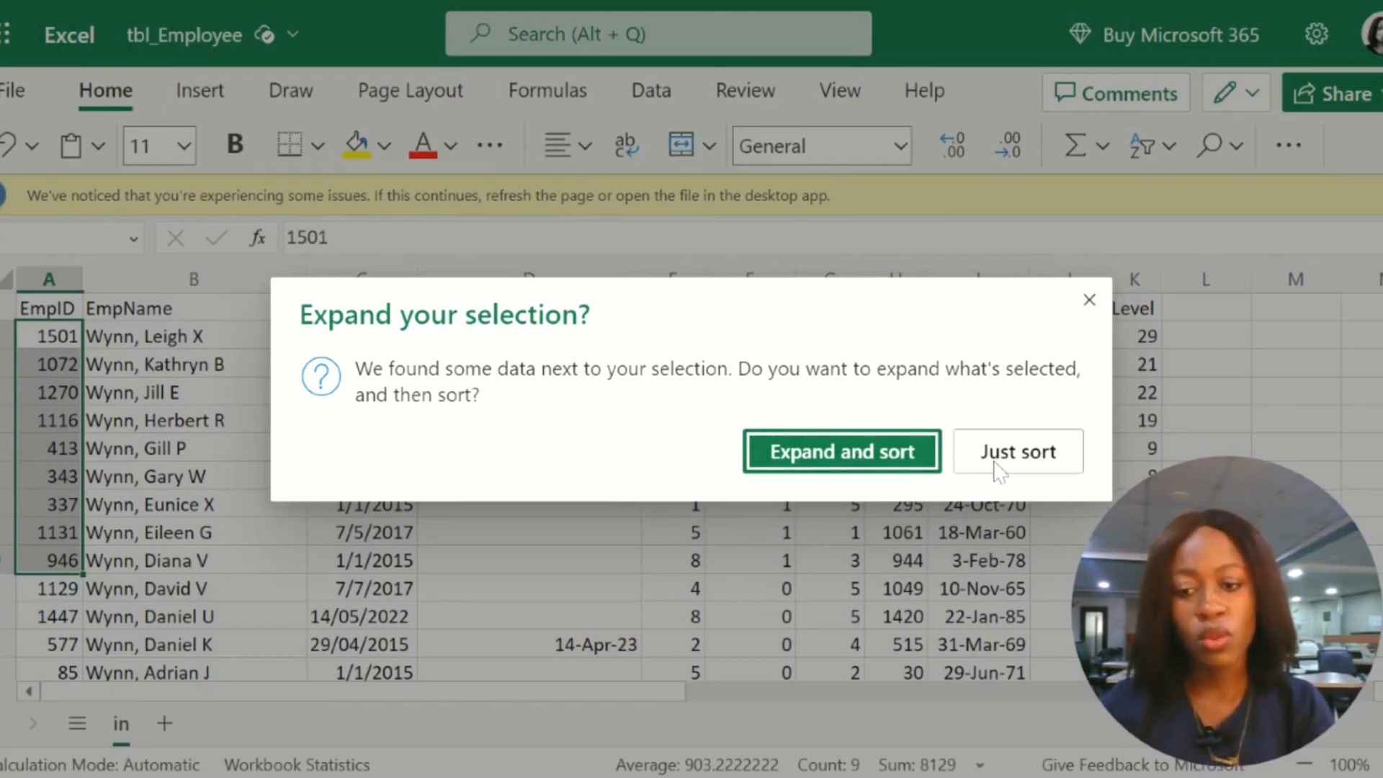
left_click(1016, 451)
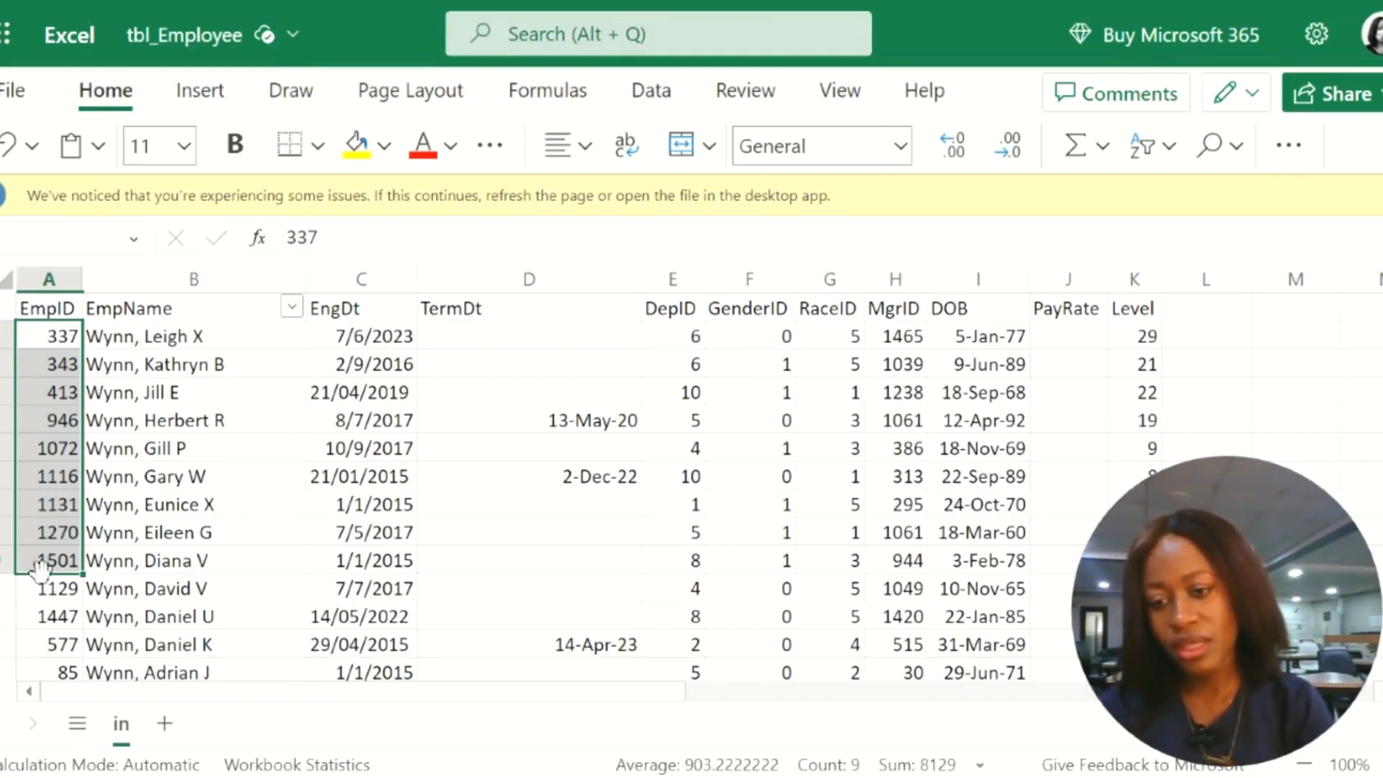
Step: Sort the whole table in ascending order by EmpID, expanding the selection to the adjacent data, and look over the reordered rows
left_click(1157, 158)
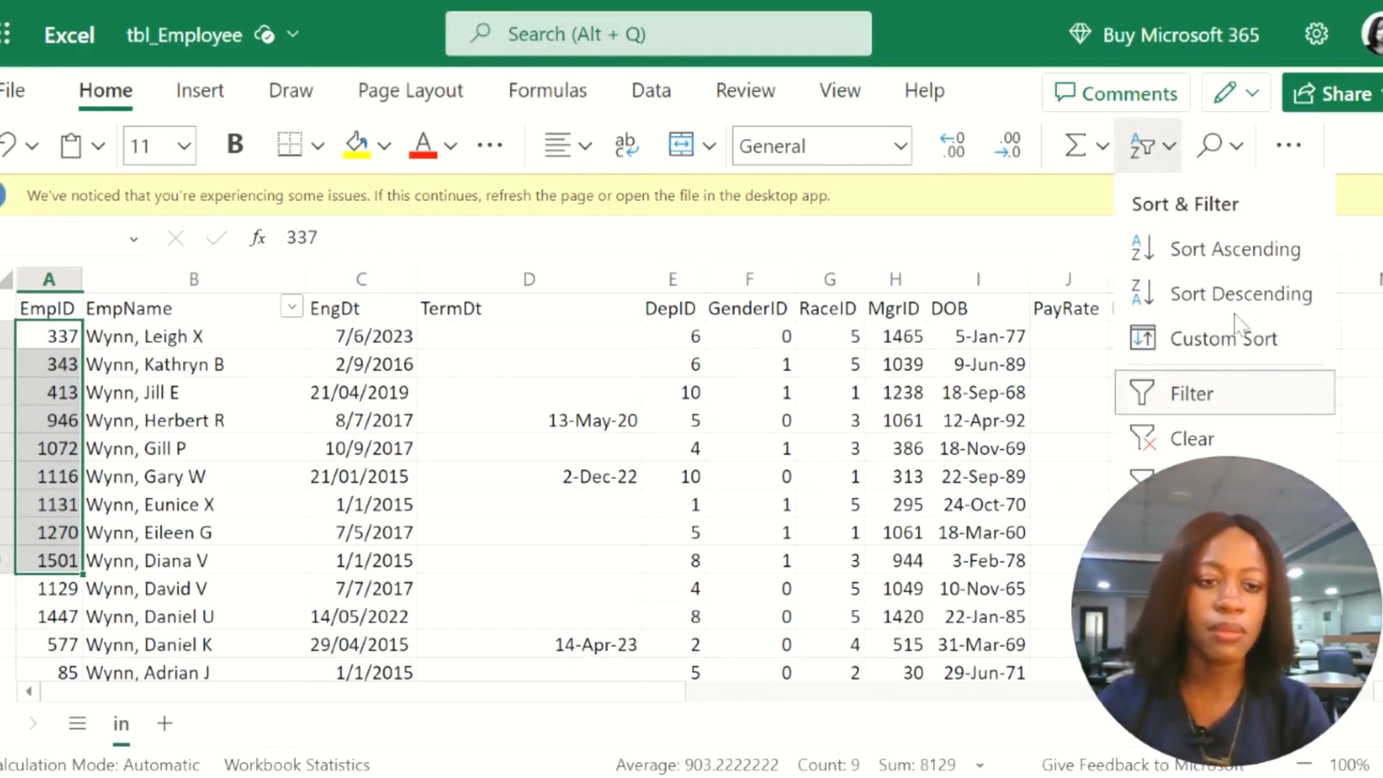
left_click(1237, 252)
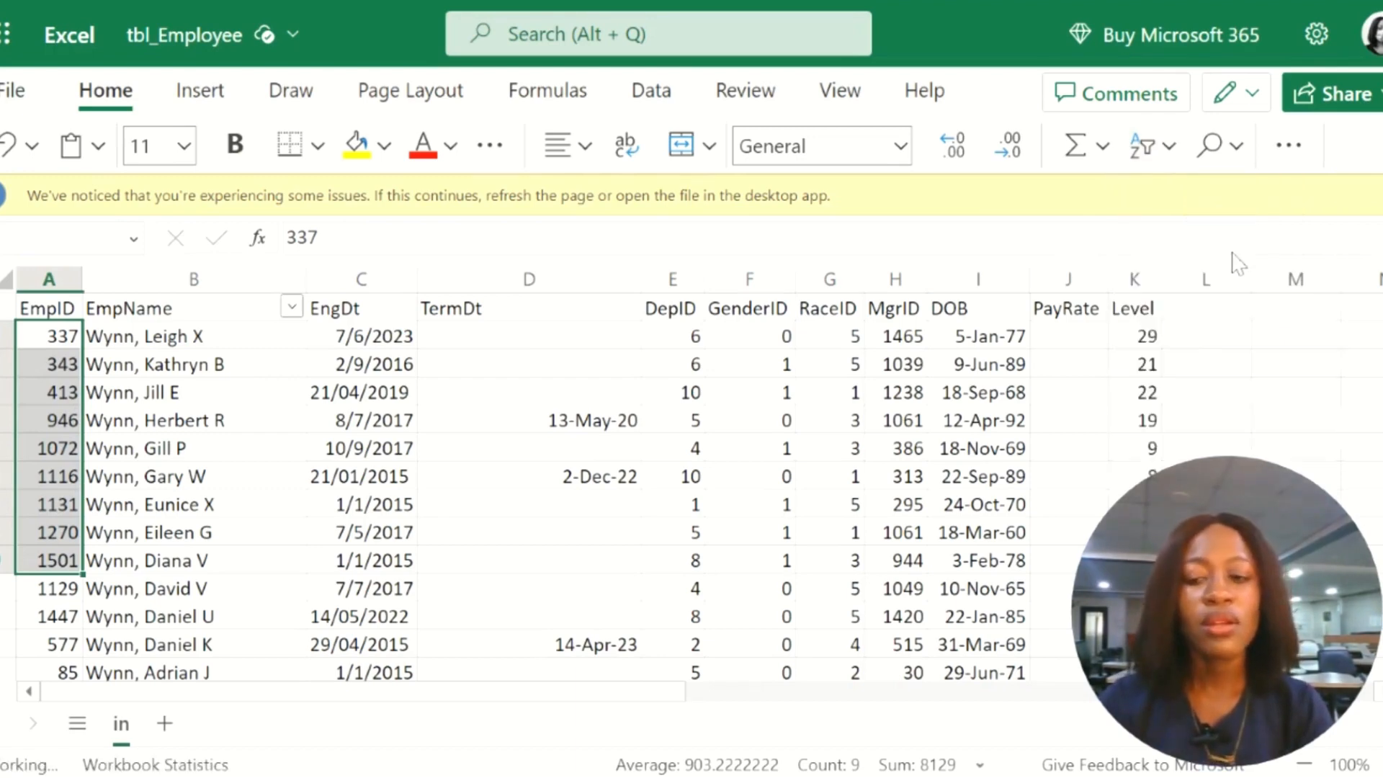
left_click(840, 459)
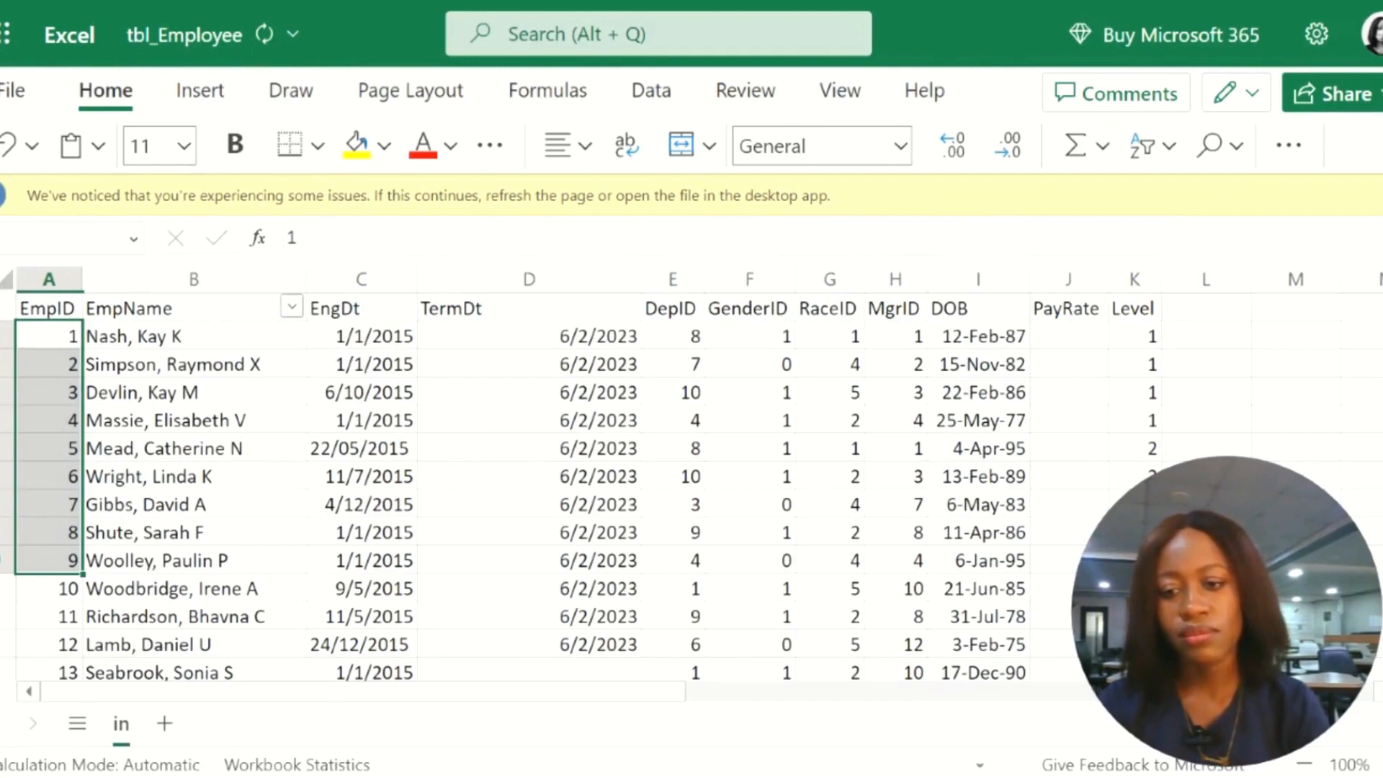
left_click(237, 449)
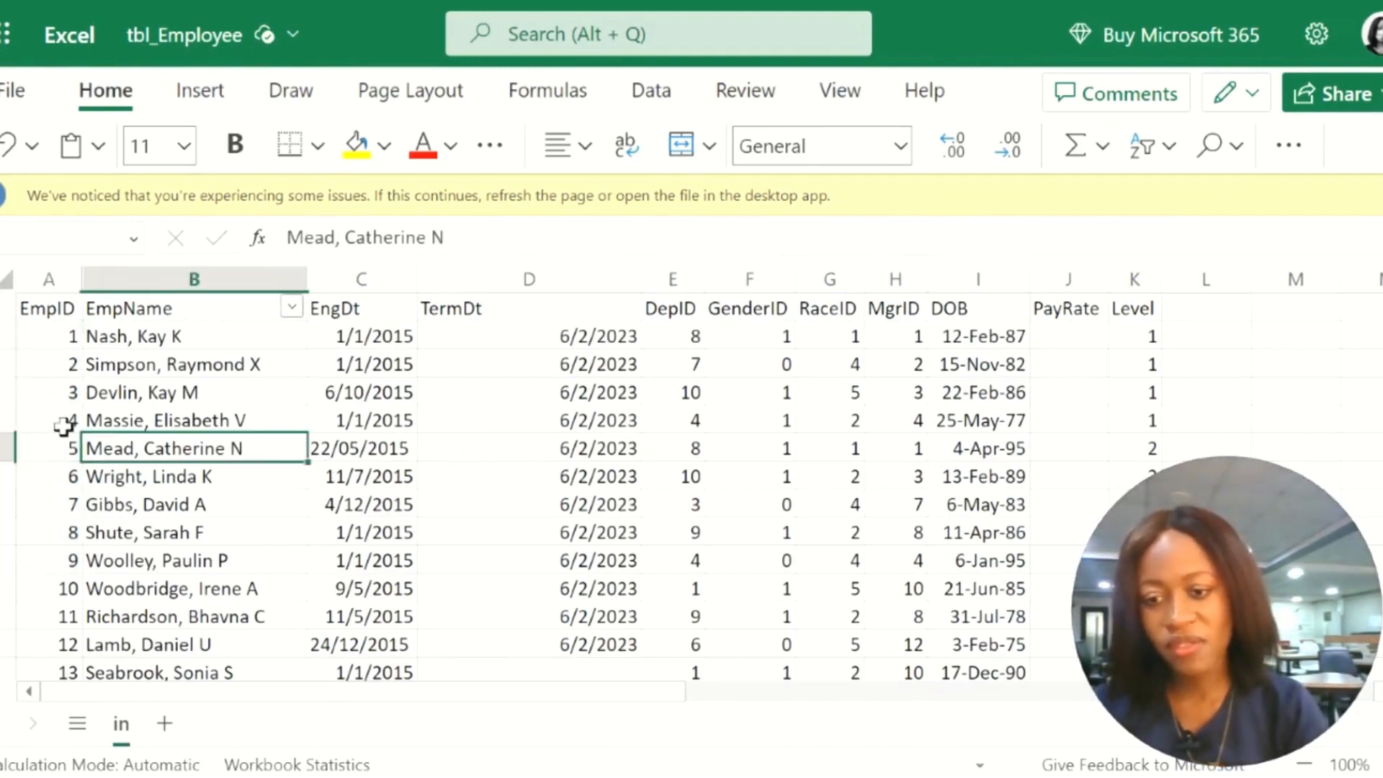
scroll(66, 425, "down", 2)
scroll(64, 427, "up", 2)
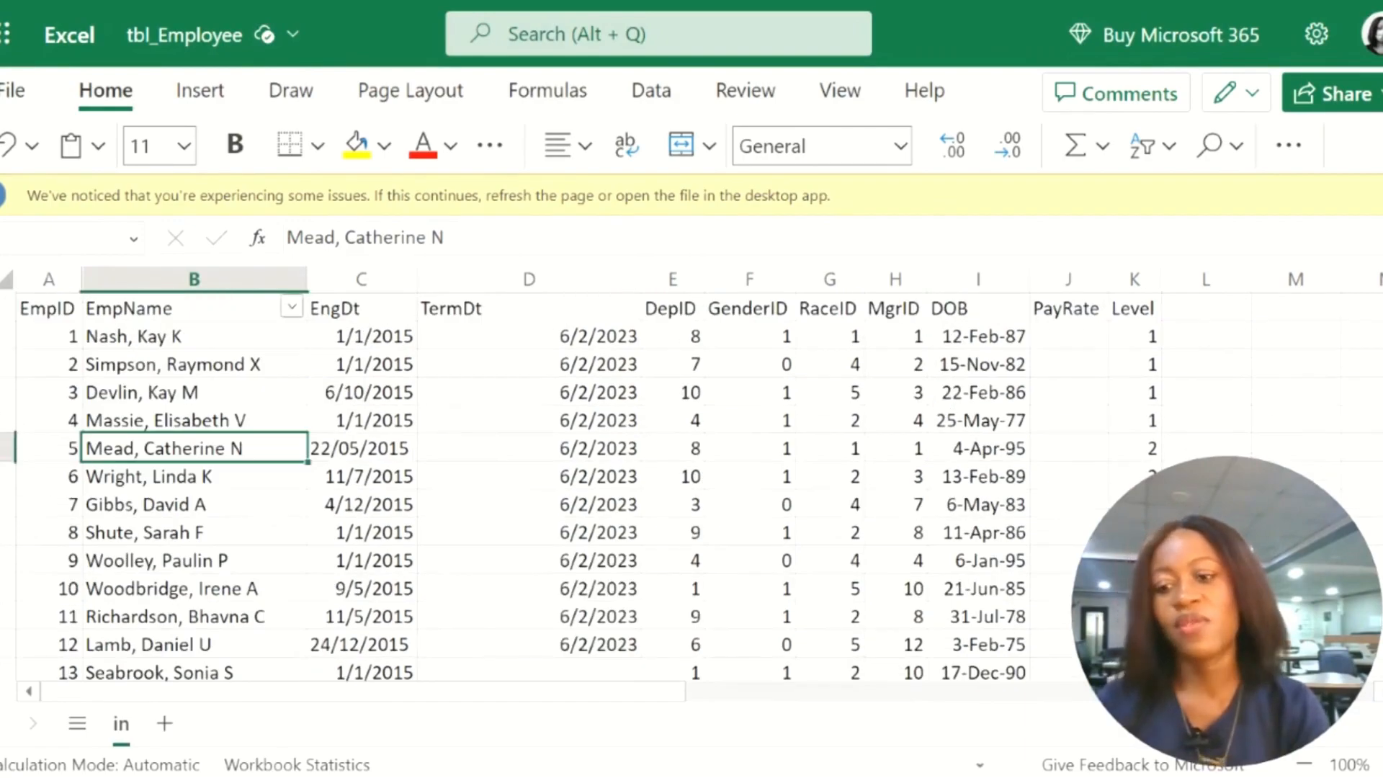